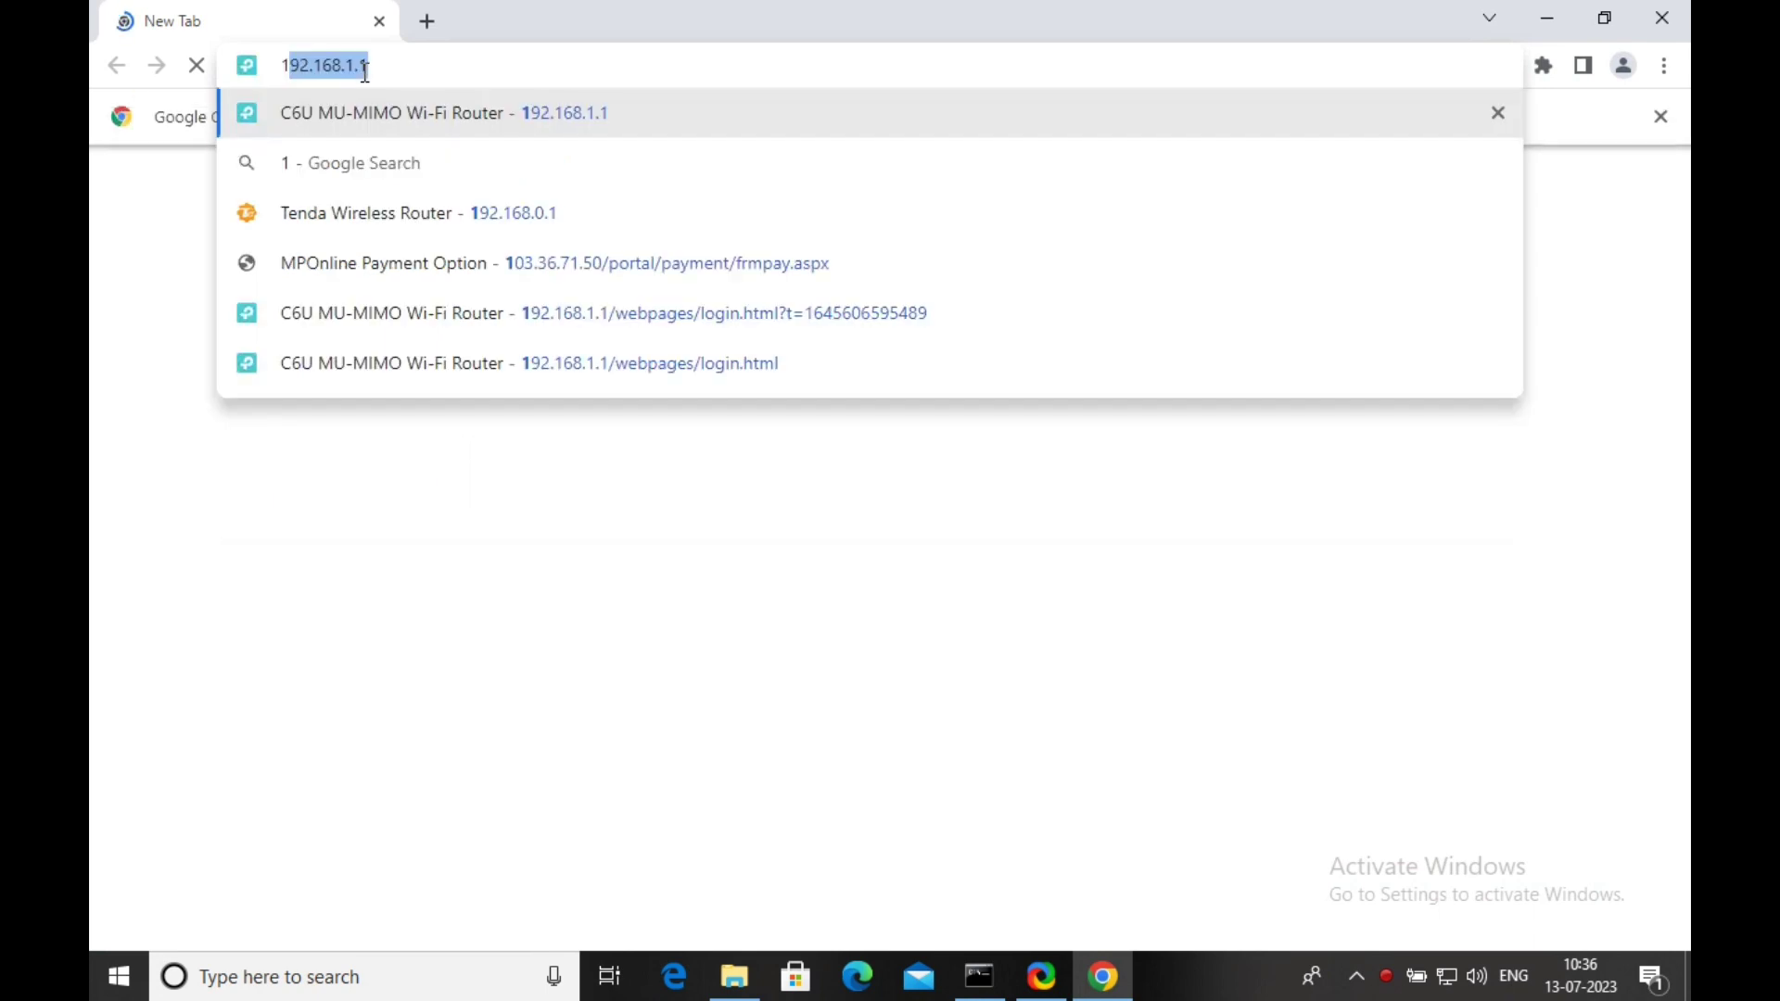
Accept the autocompleted address and load the router login page at 192.168.1.1.
key(Right)
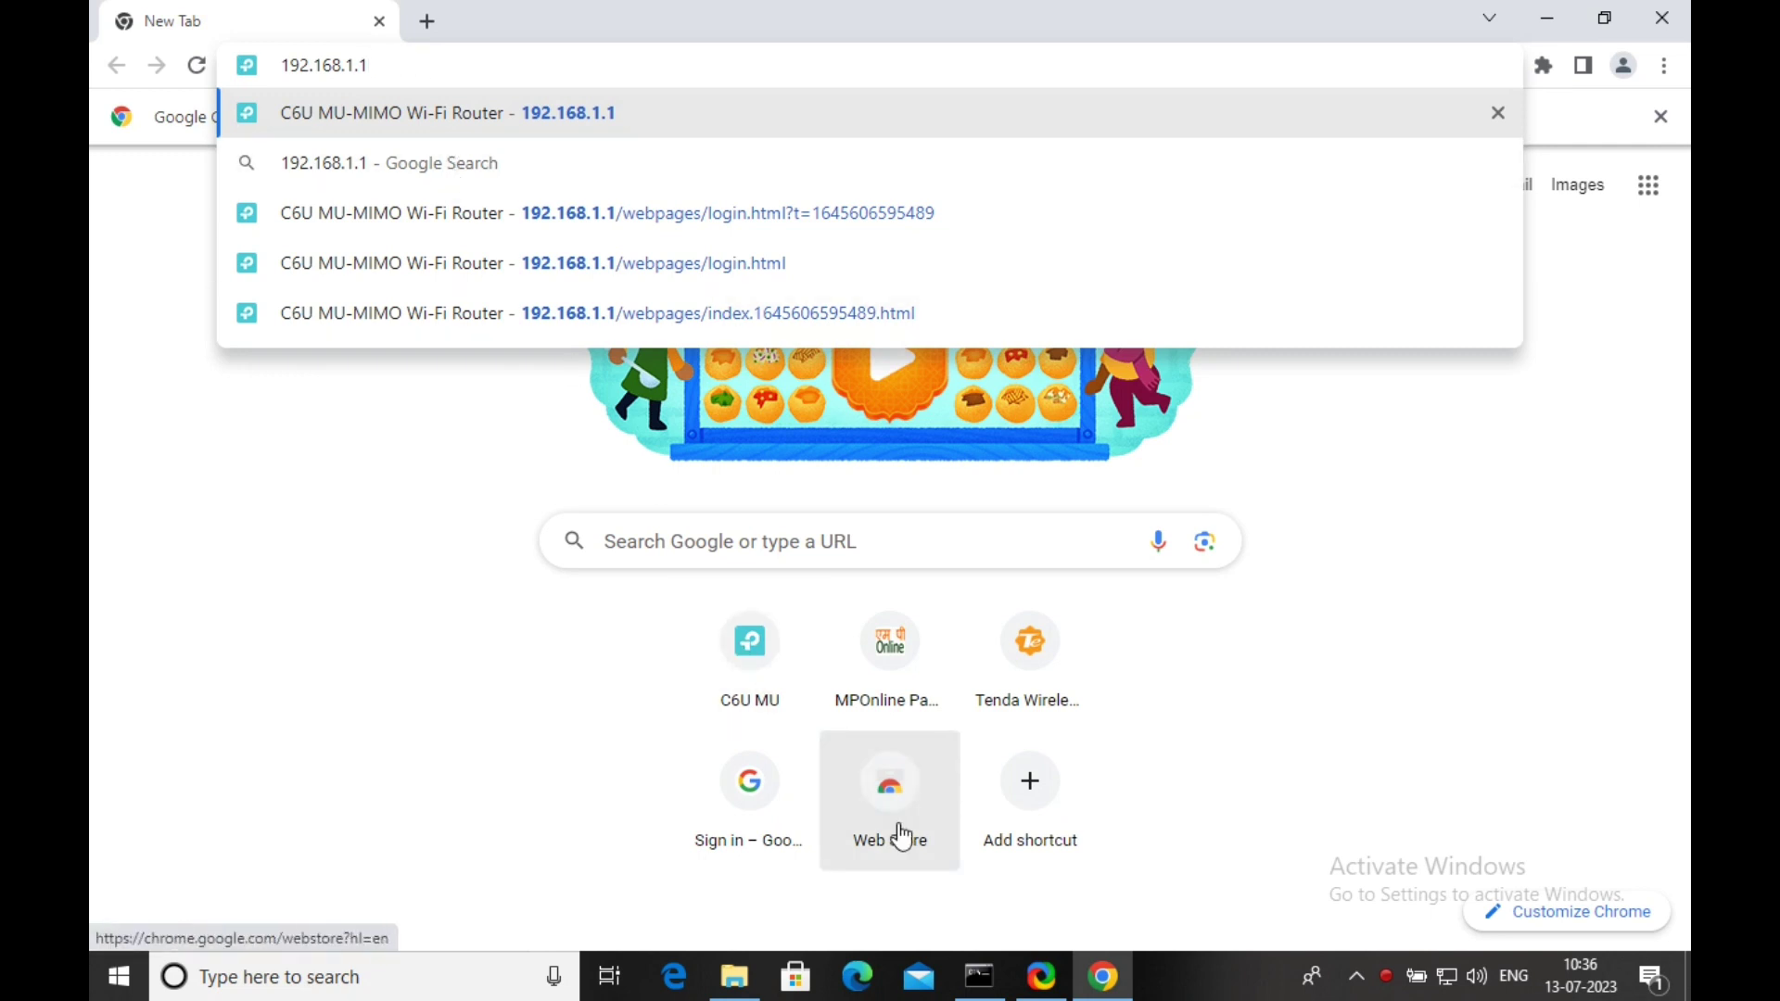
click(664, 61)
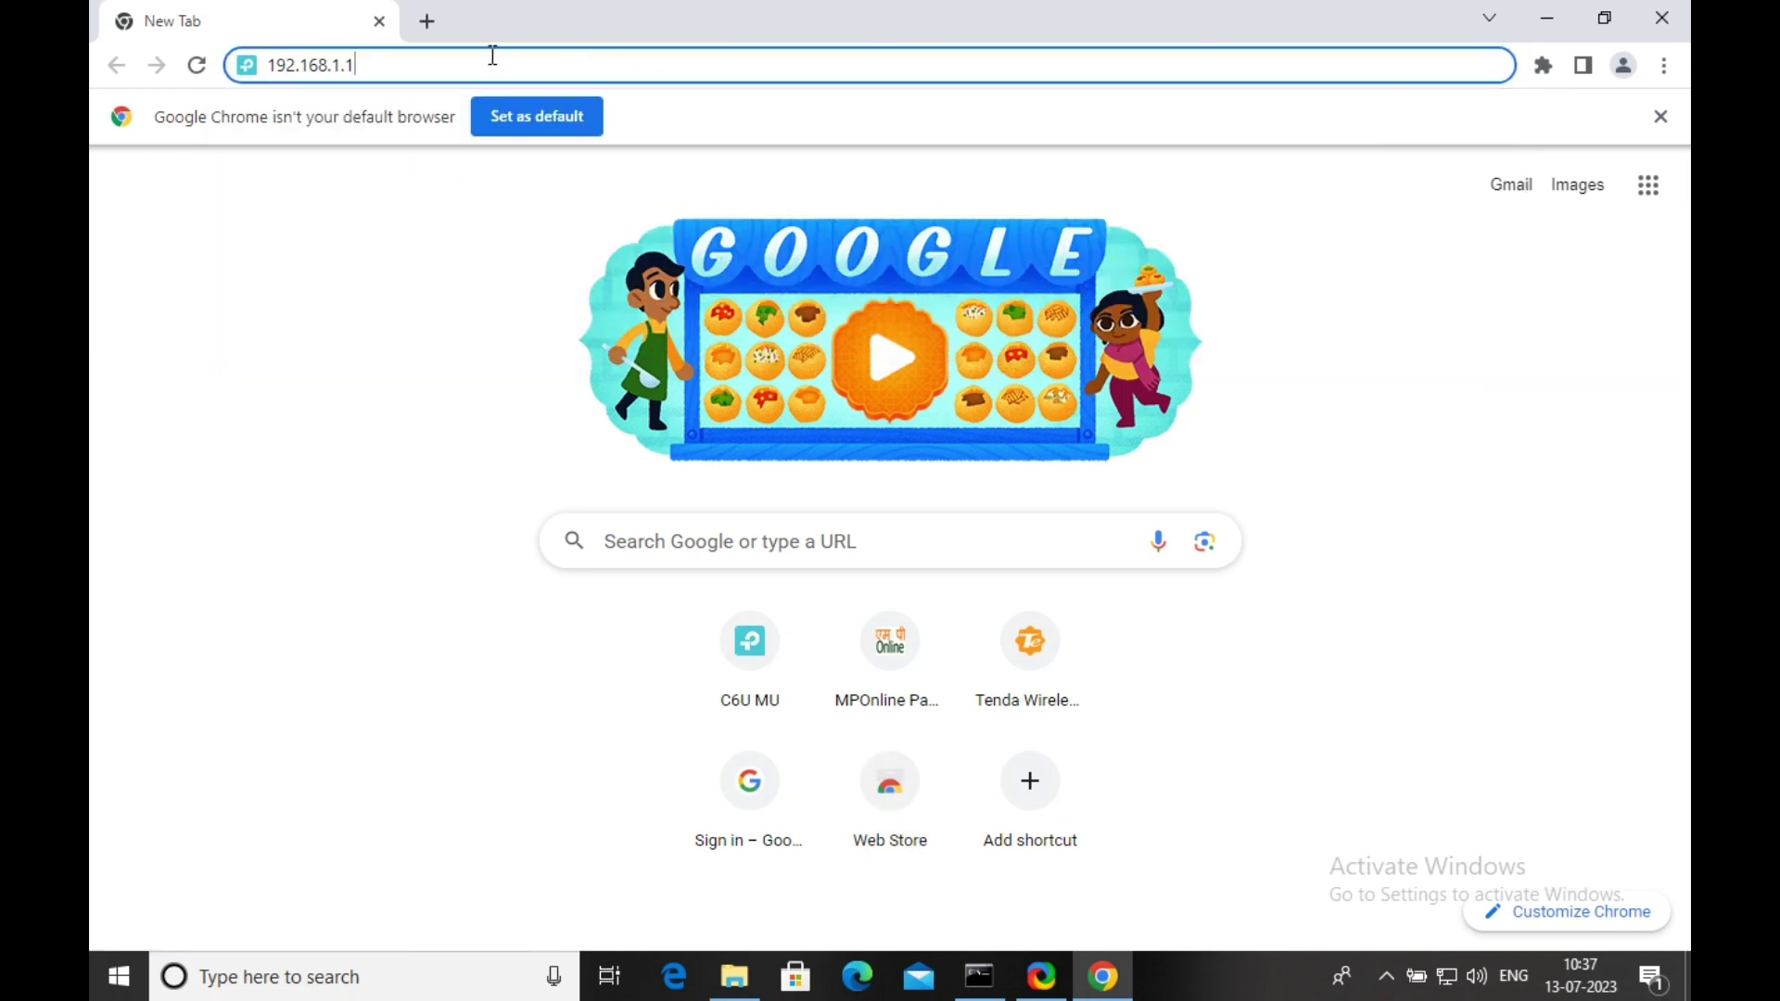
drag(353, 65, 267, 64)
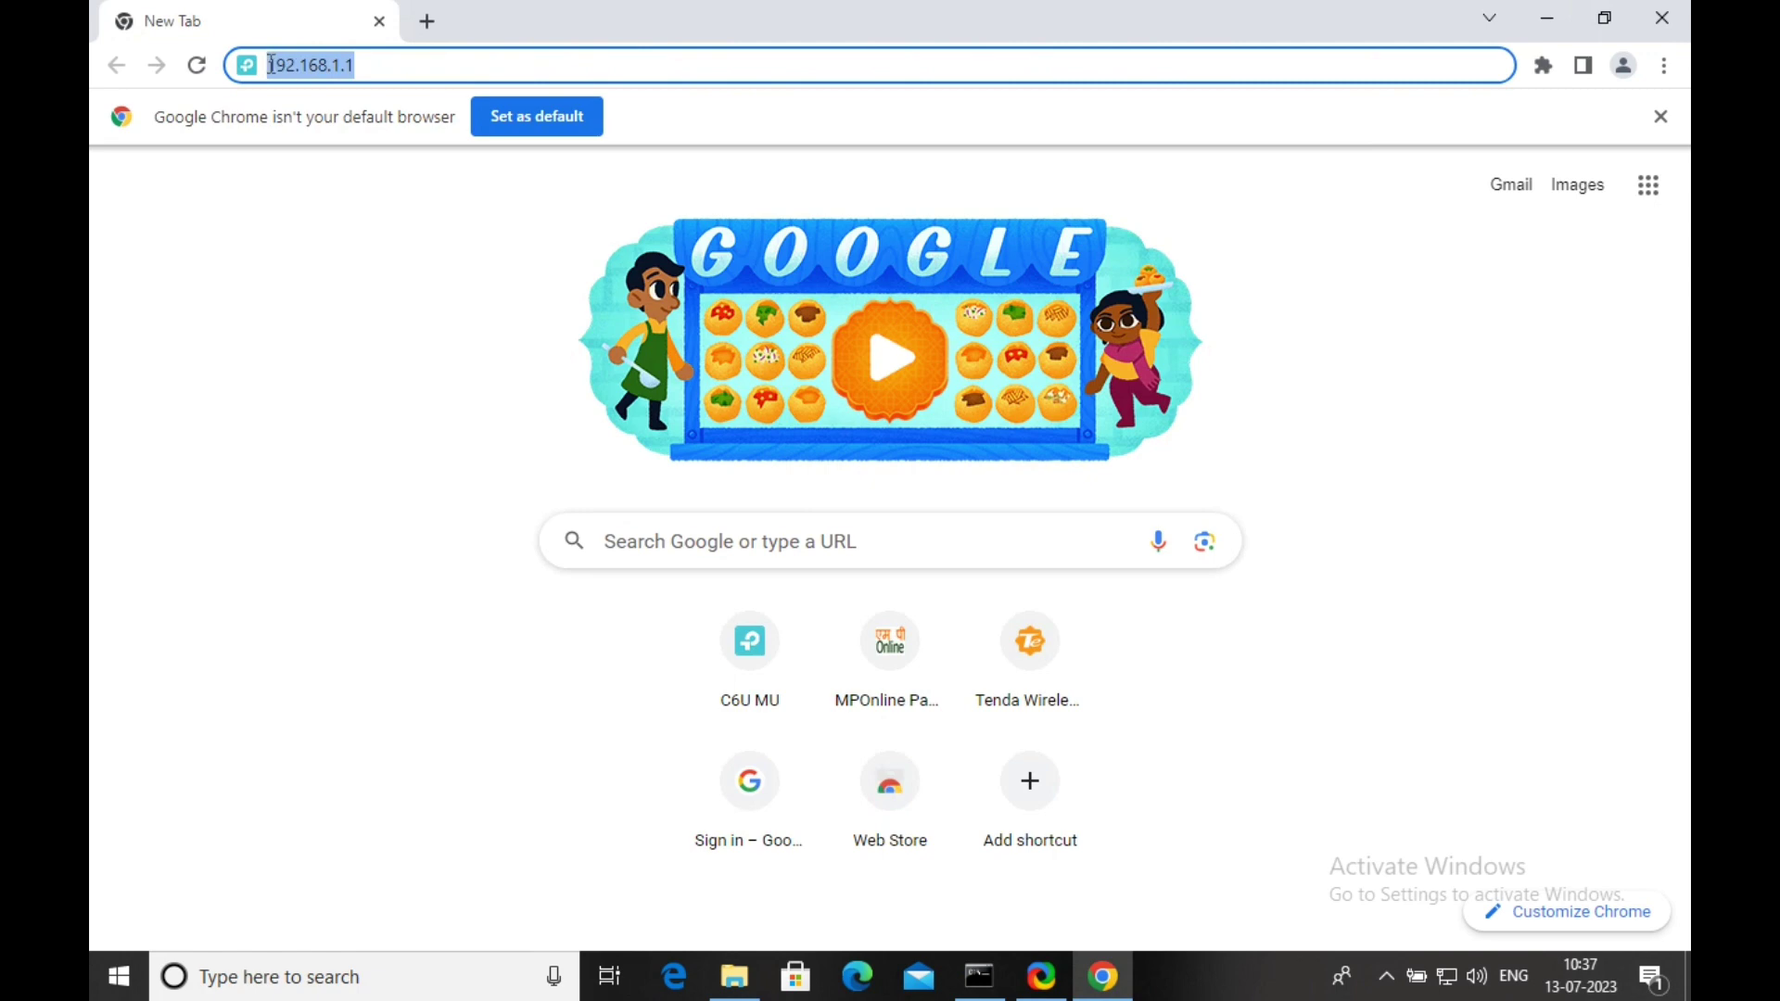
click(420, 58)
key(Return)
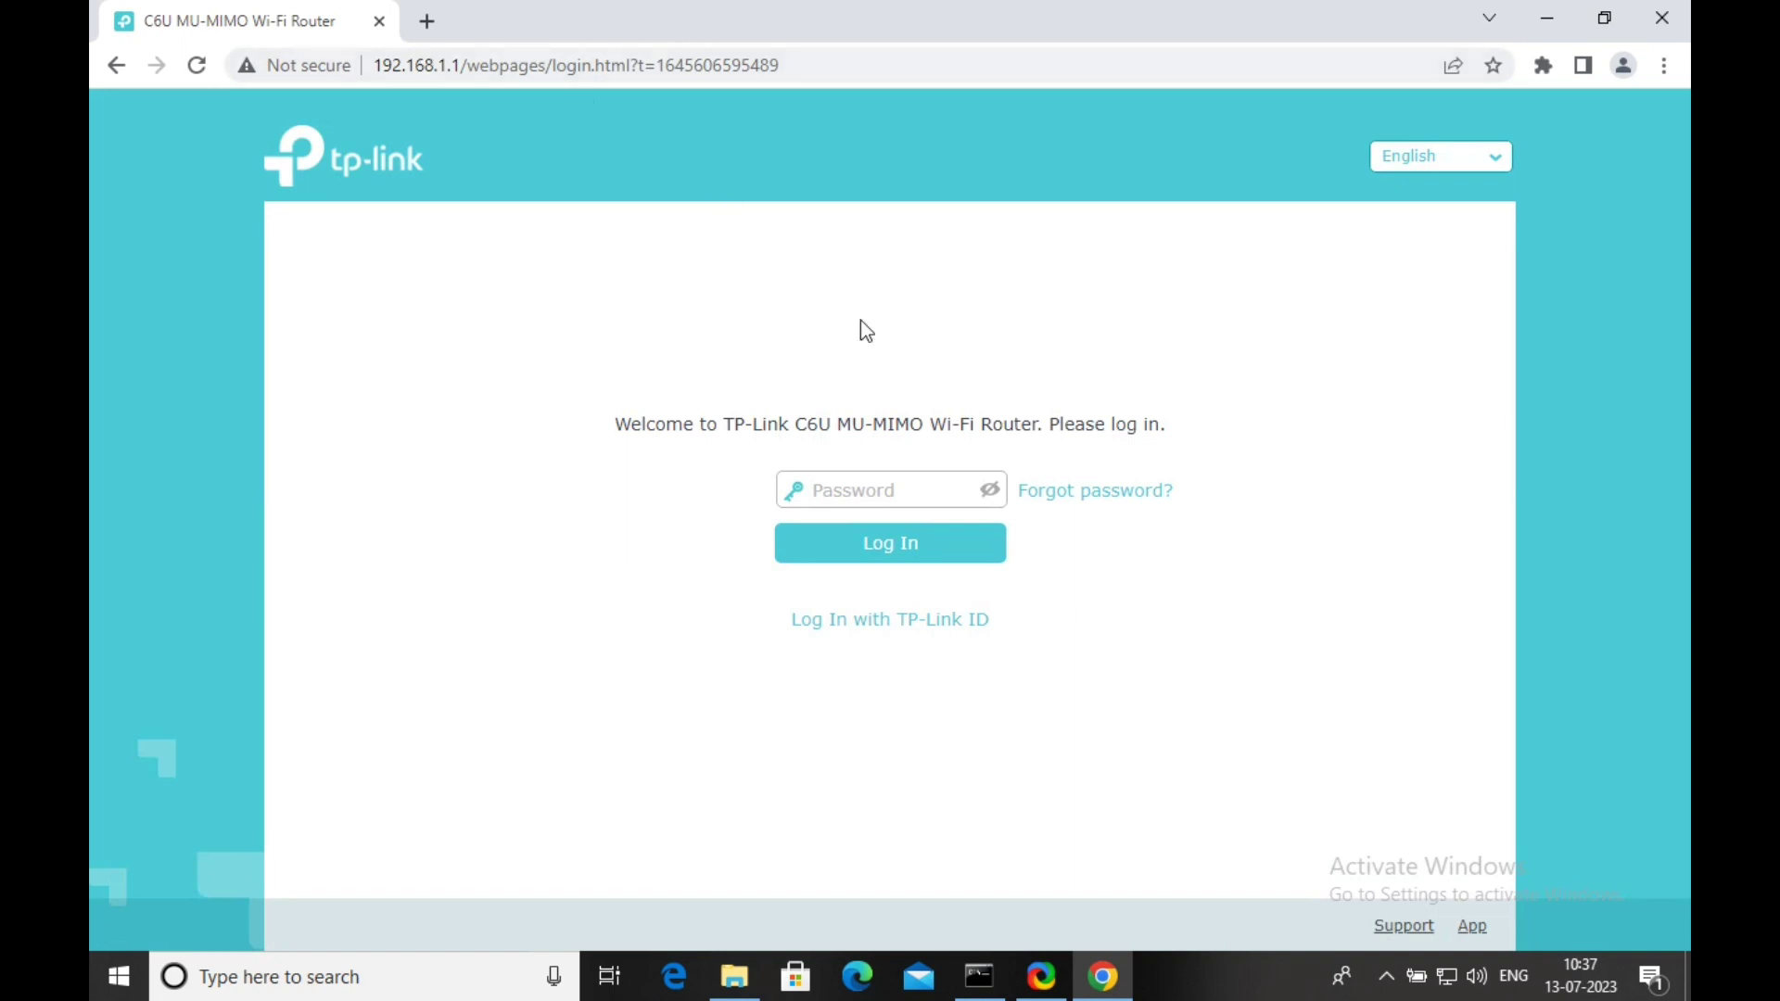
Log in with the admin password and review the Network Map showing Internet Connected via PPPoE.
click(853, 491)
text(********)
click(906, 551)
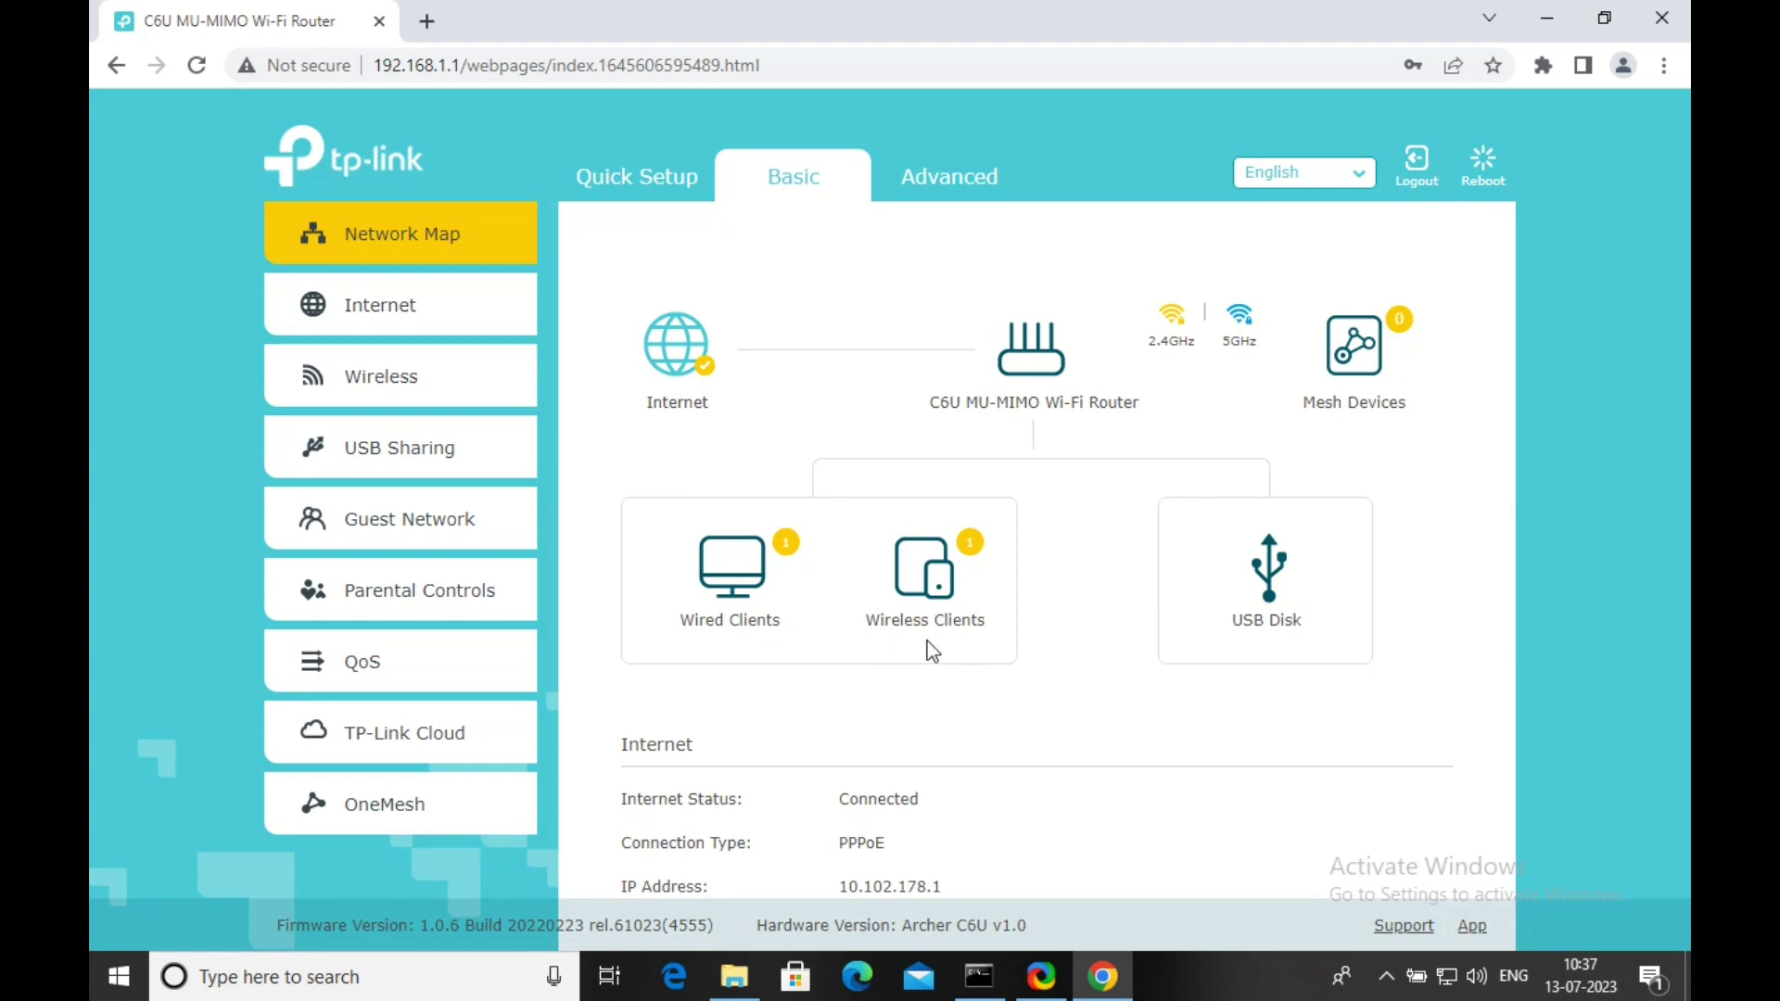
scroll(1098, 705, down, 3)
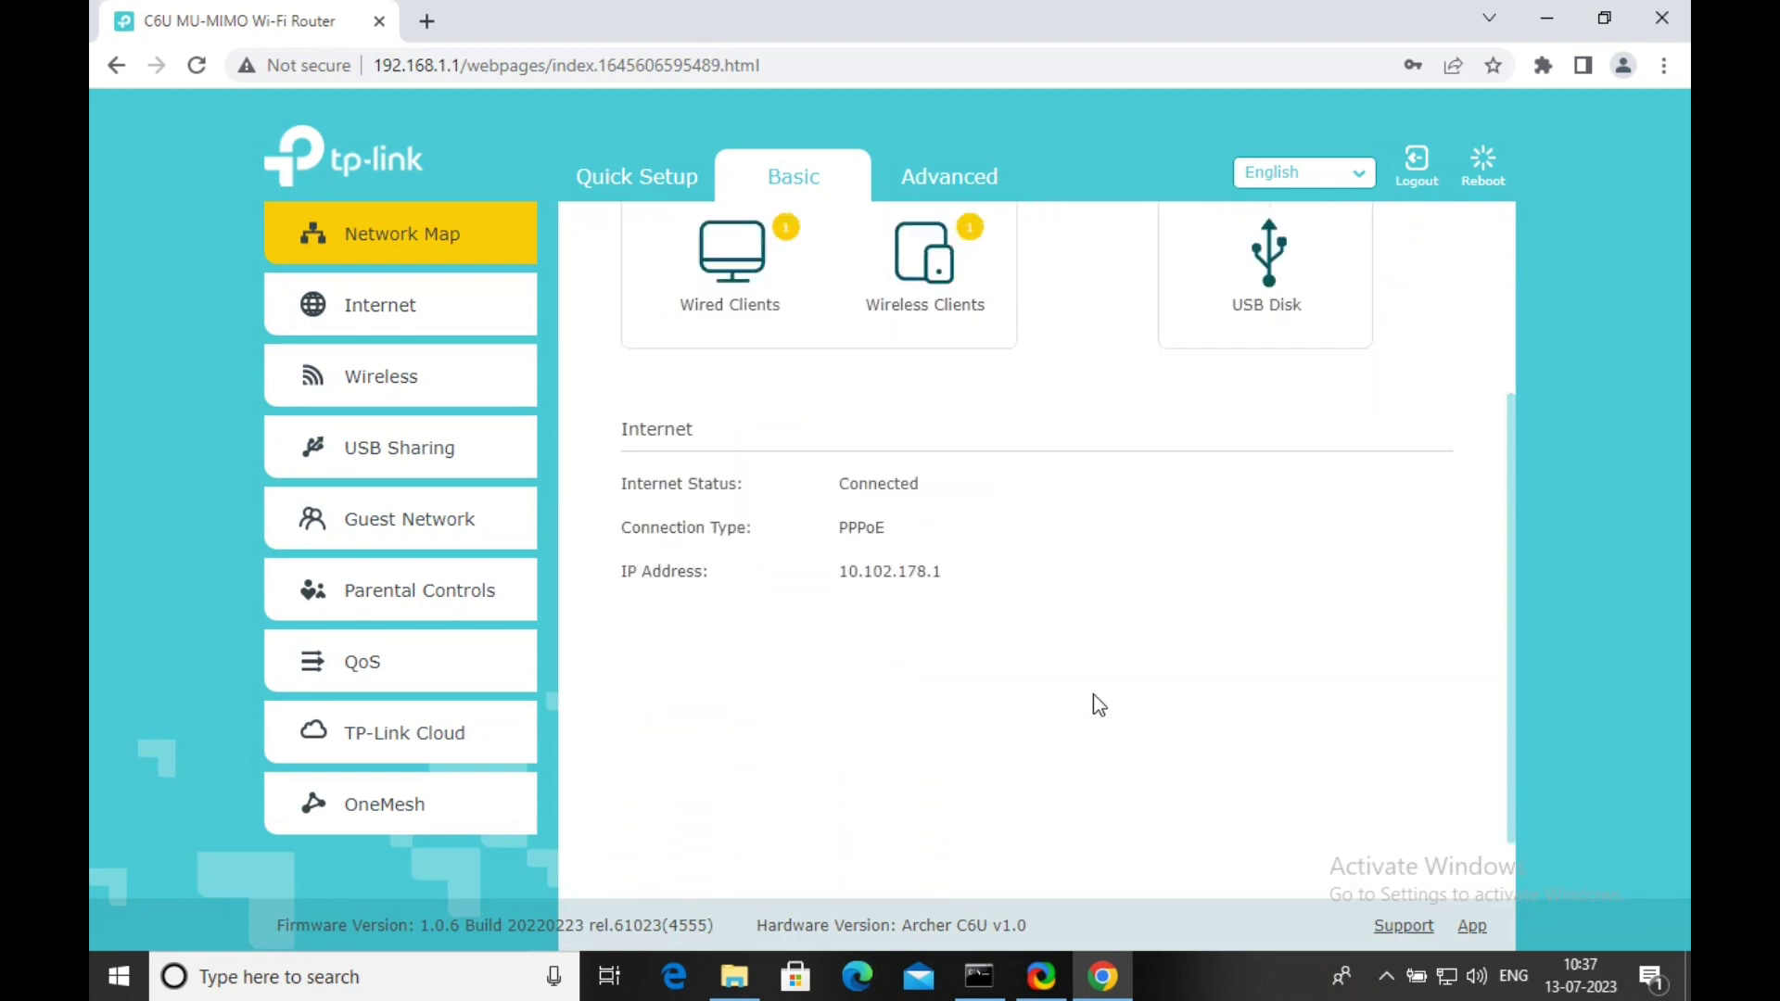
scroll(1093, 705, up, 3)
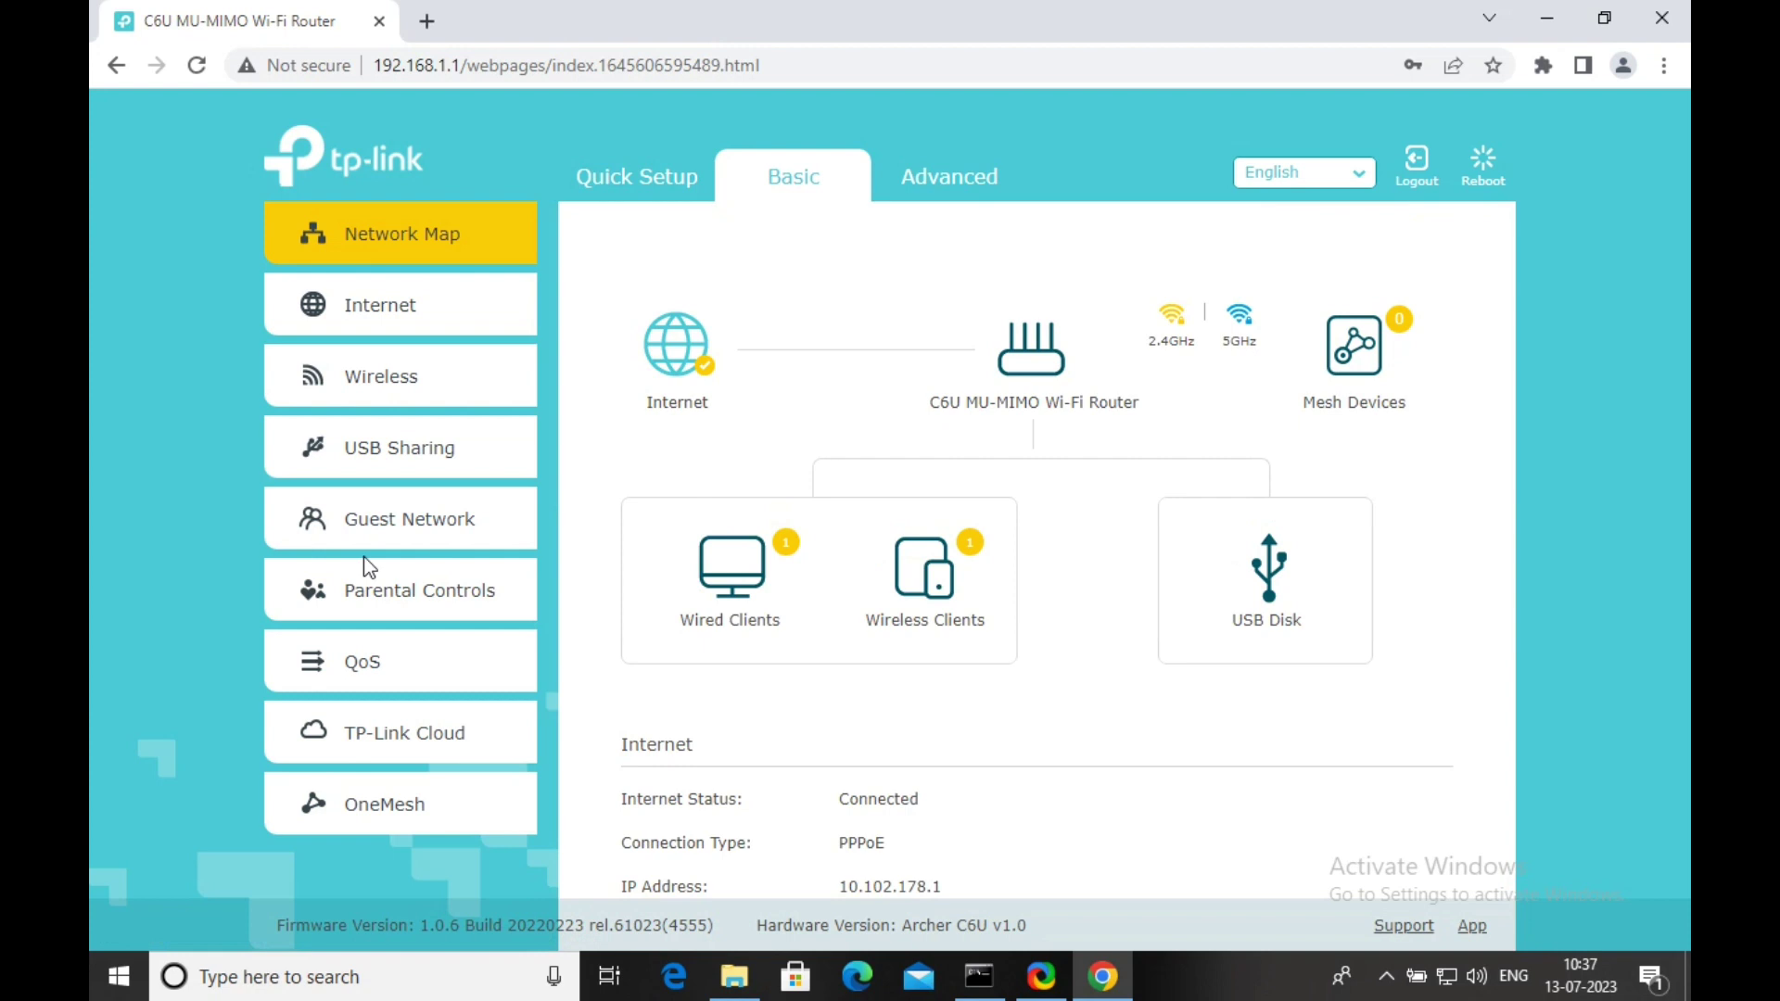
Open the QoS page from the Basic sidebar and look over its settings.
click(360, 677)
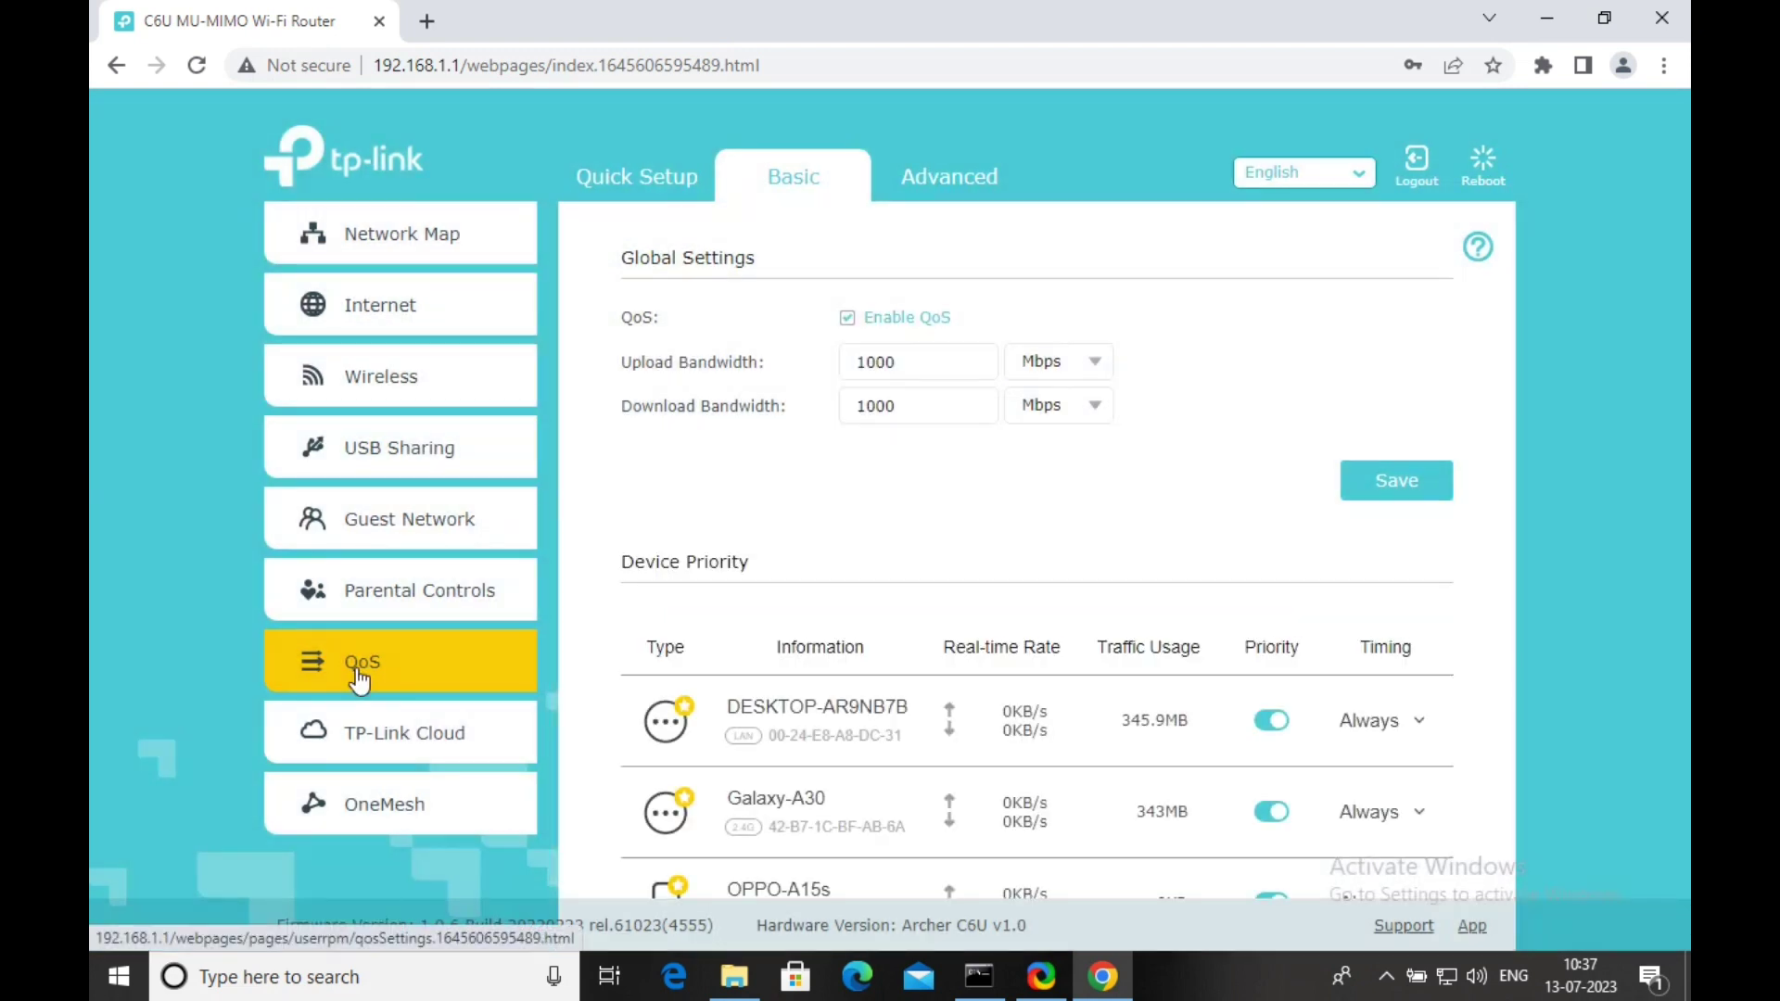
scroll(360, 677, down, 1)
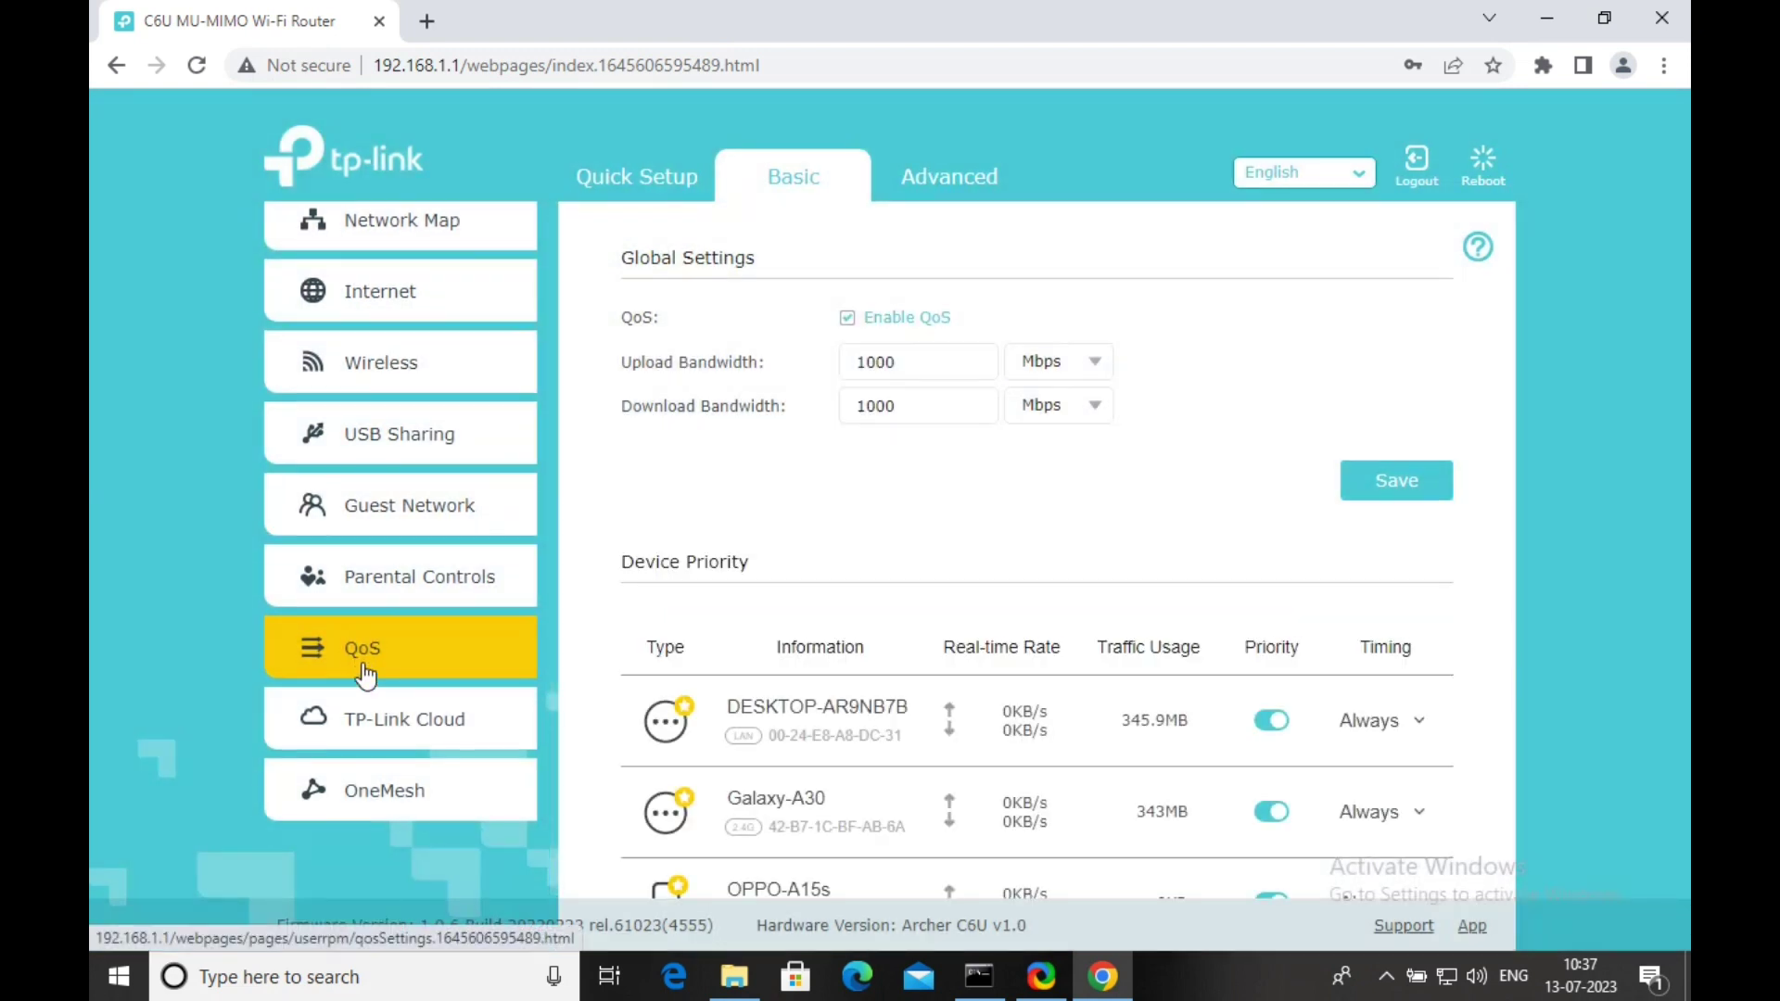
scroll(786, 587, down, 2)
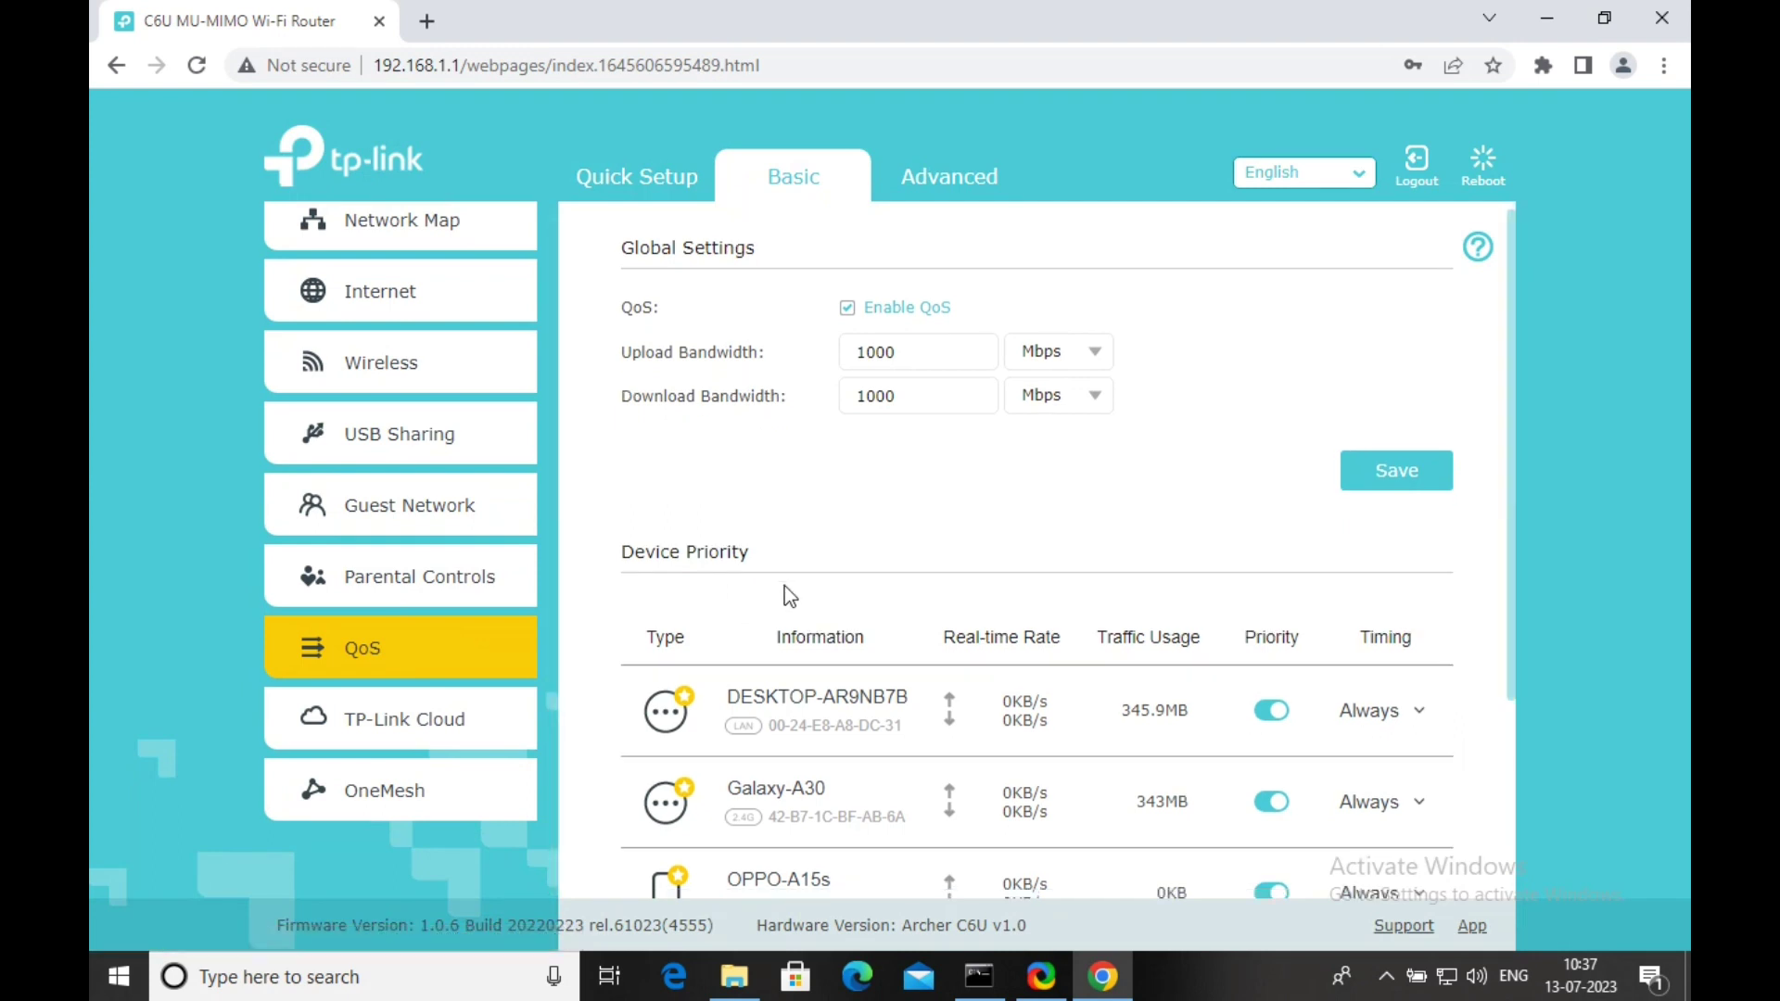
scroll(784, 585, up, 1)
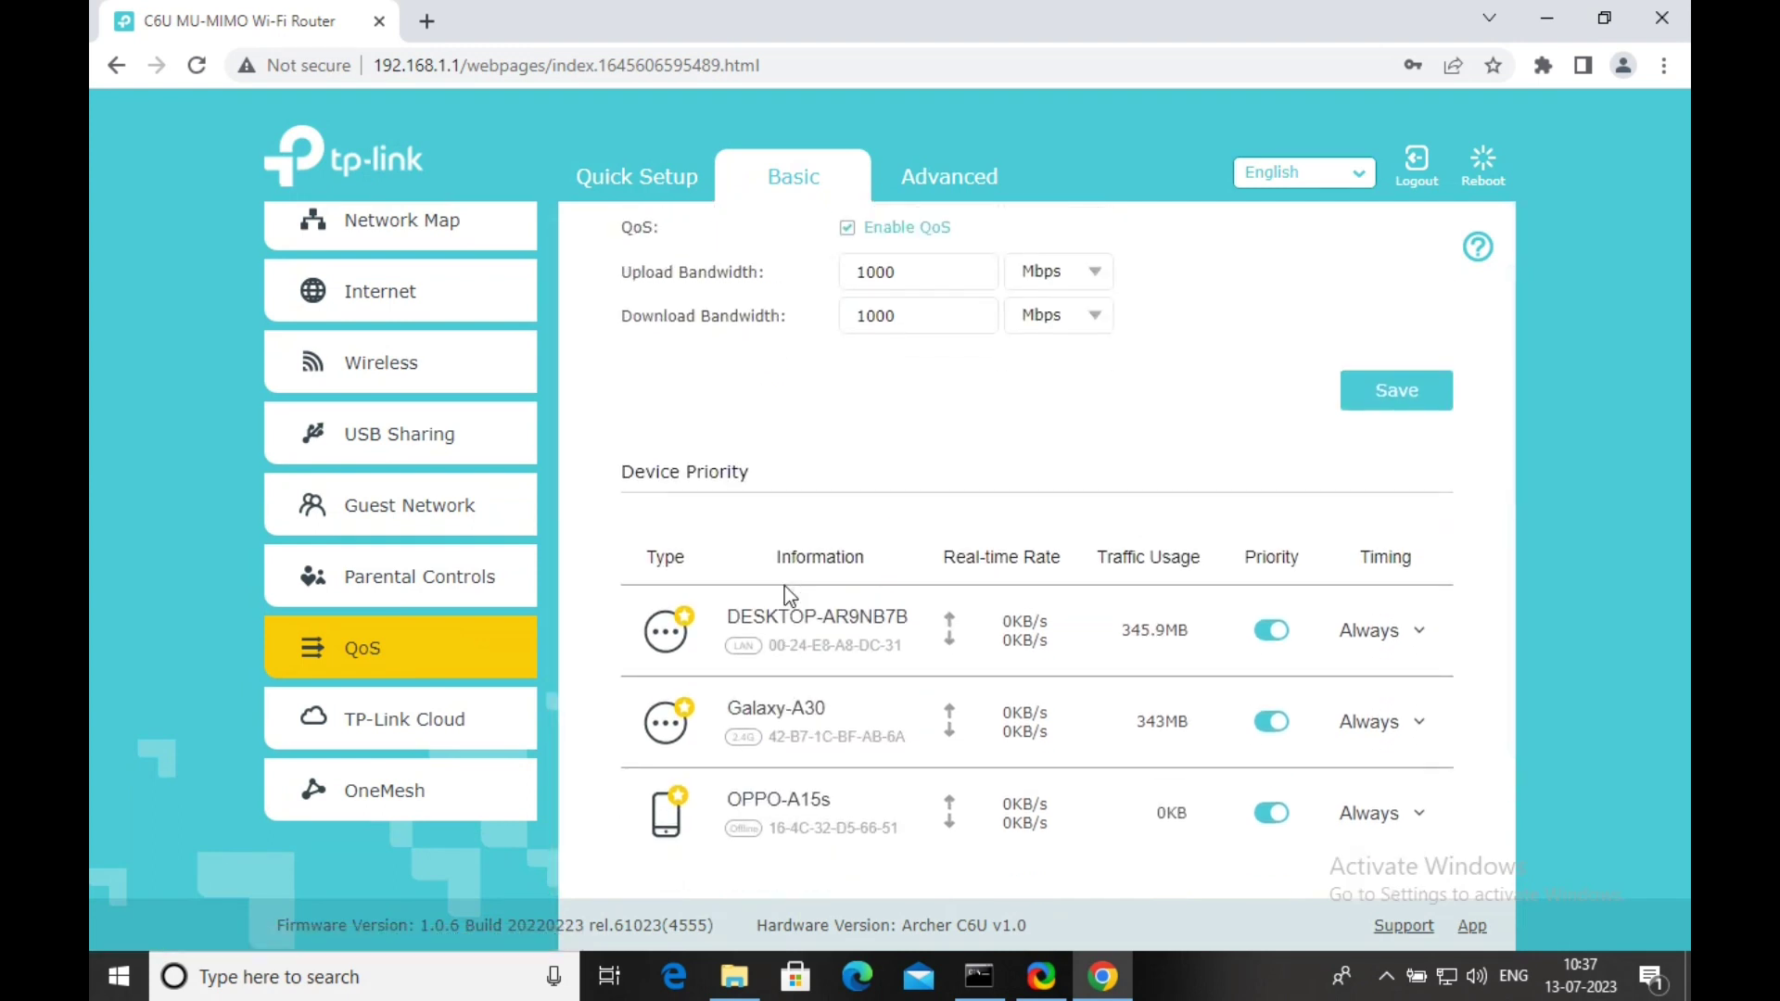
scroll(784, 586, up, 1)
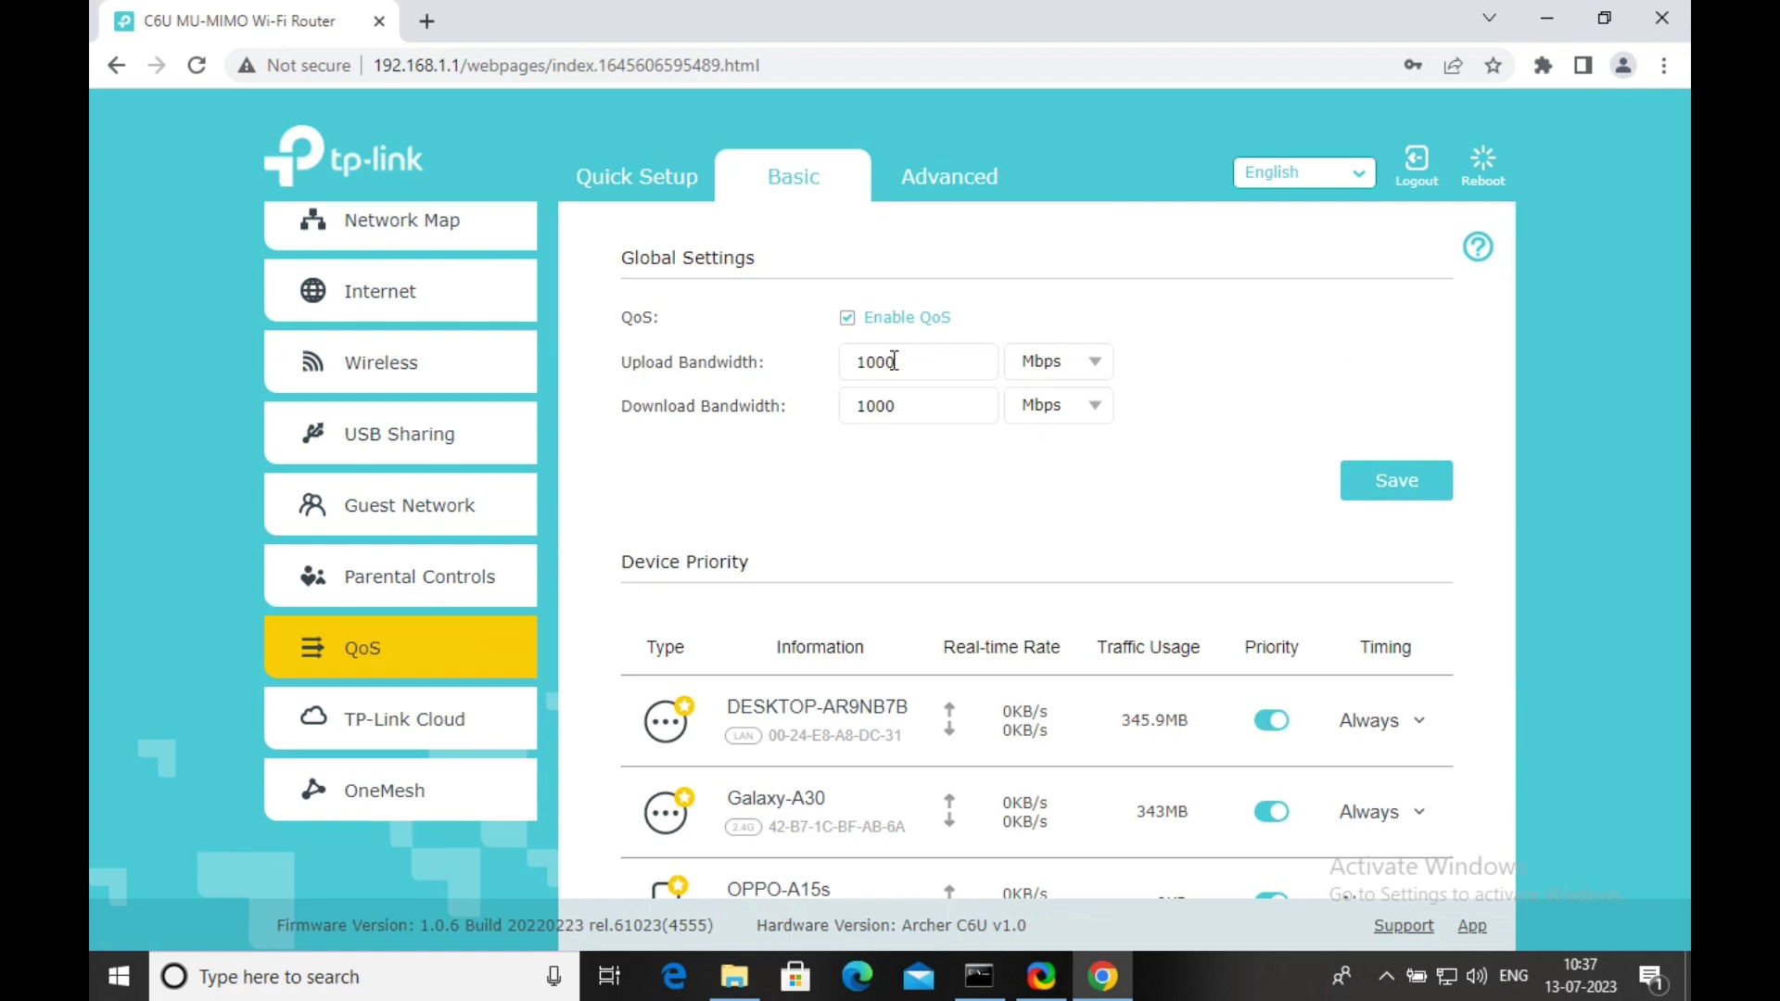
Toggle Enable QoS and save the Global Settings, leaving QoS enabled at 1000 Mbps.
click(847, 319)
click(1360, 471)
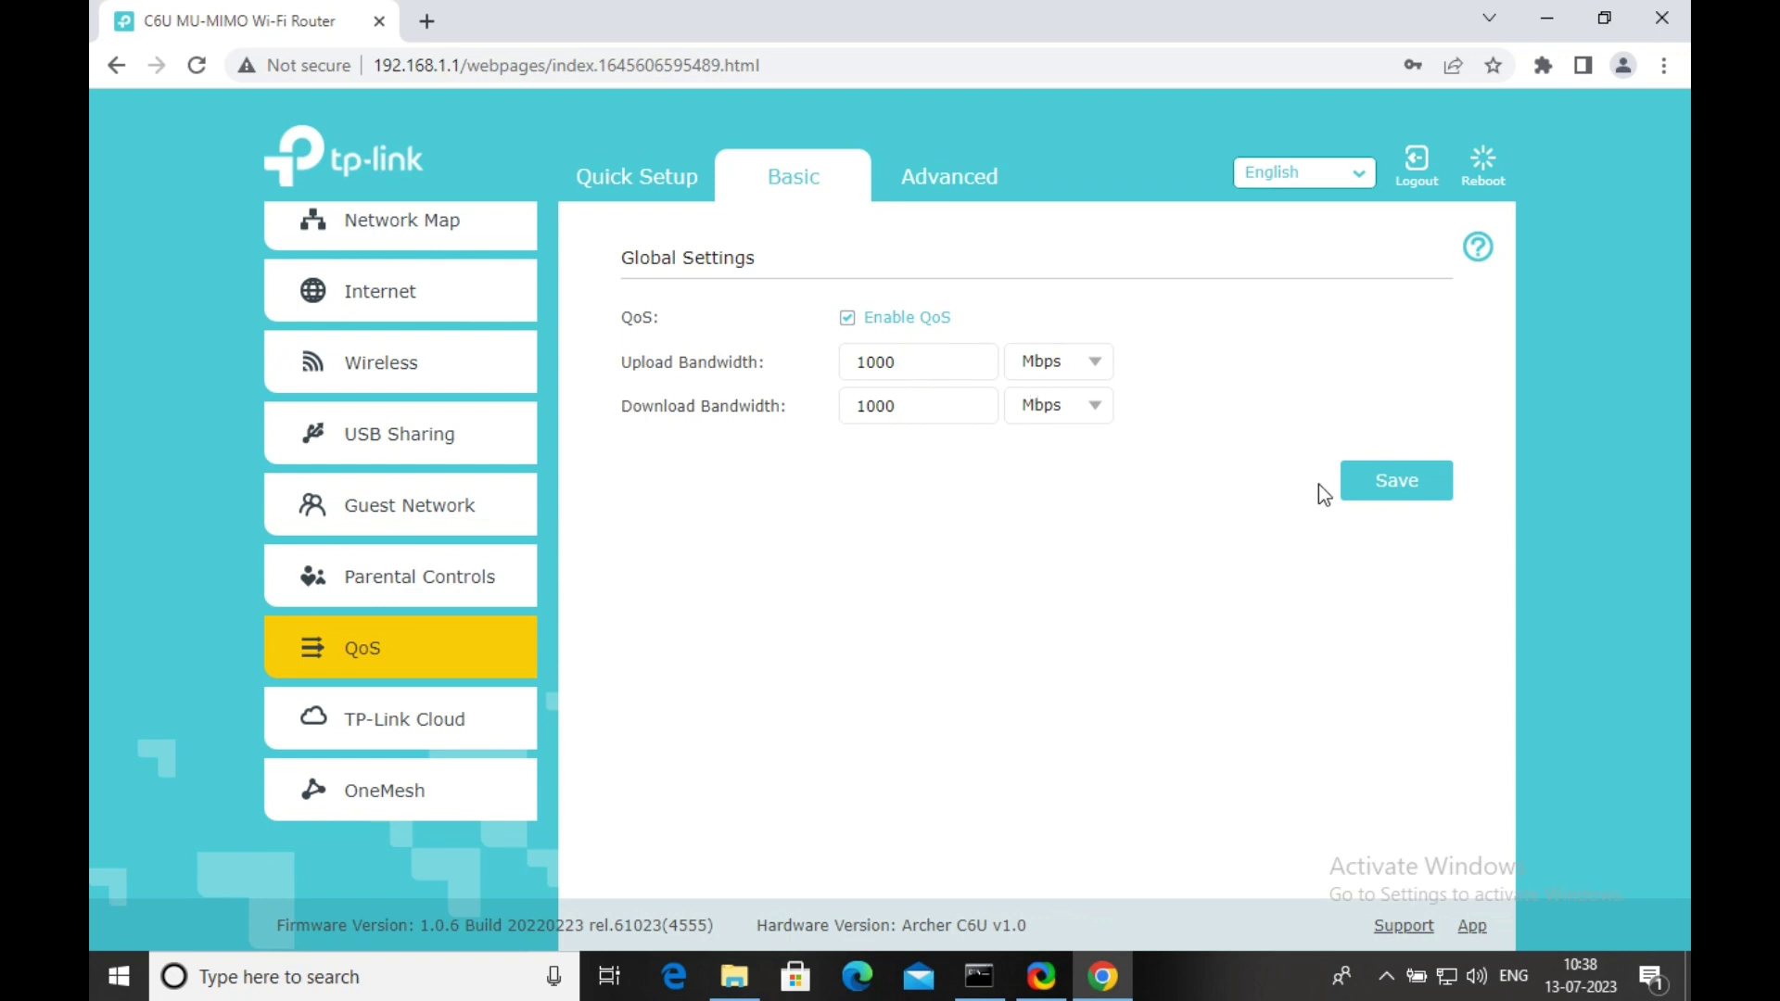
click(1364, 482)
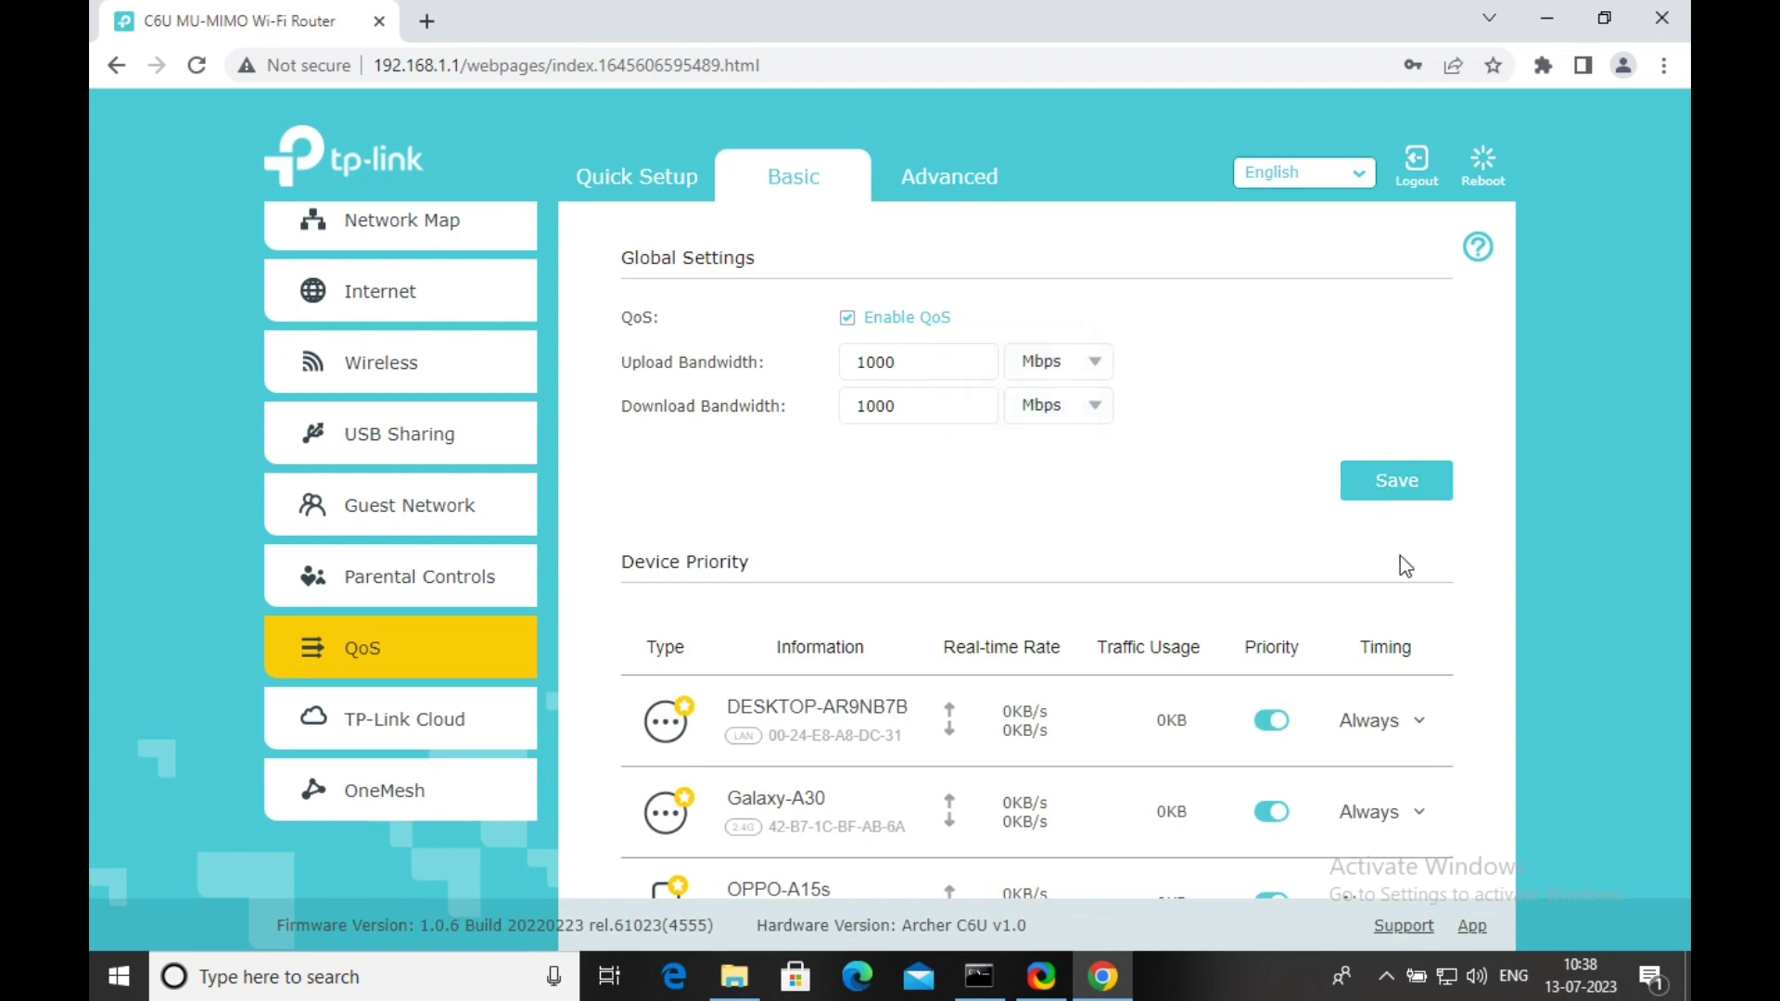
scroll(1368, 573, down, 3)
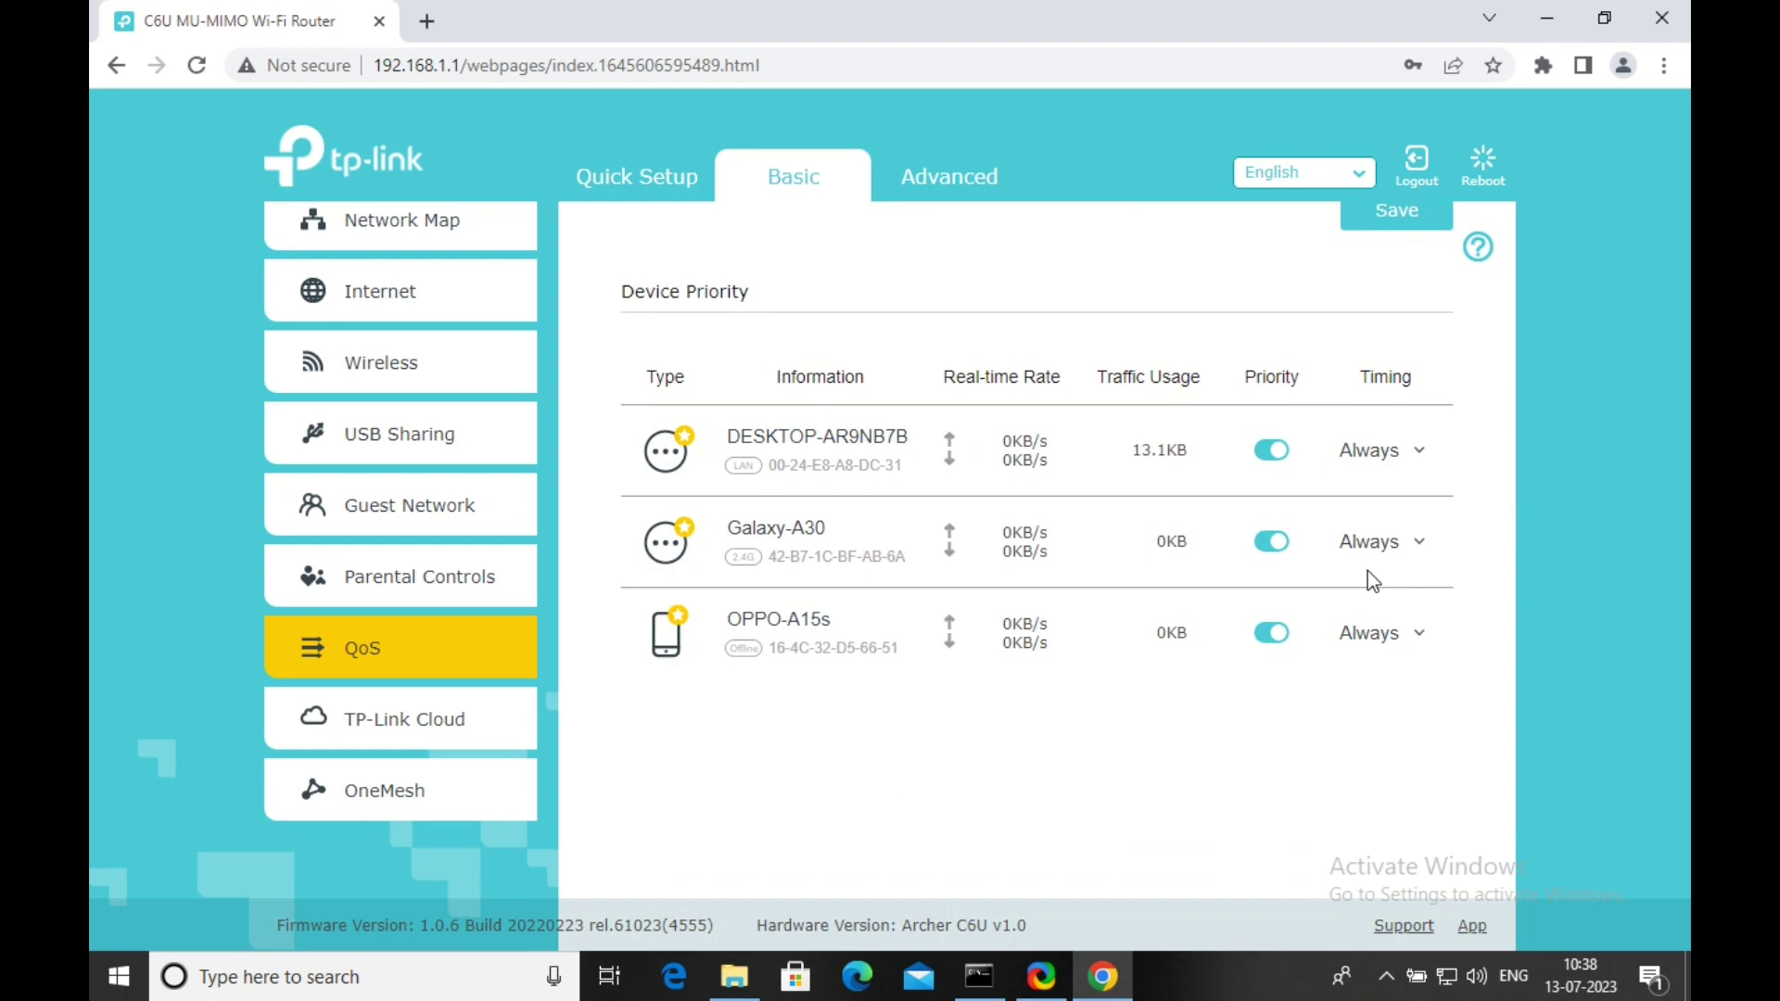
scroll(1367, 571, up, 2)
scroll(1366, 571, up, 1)
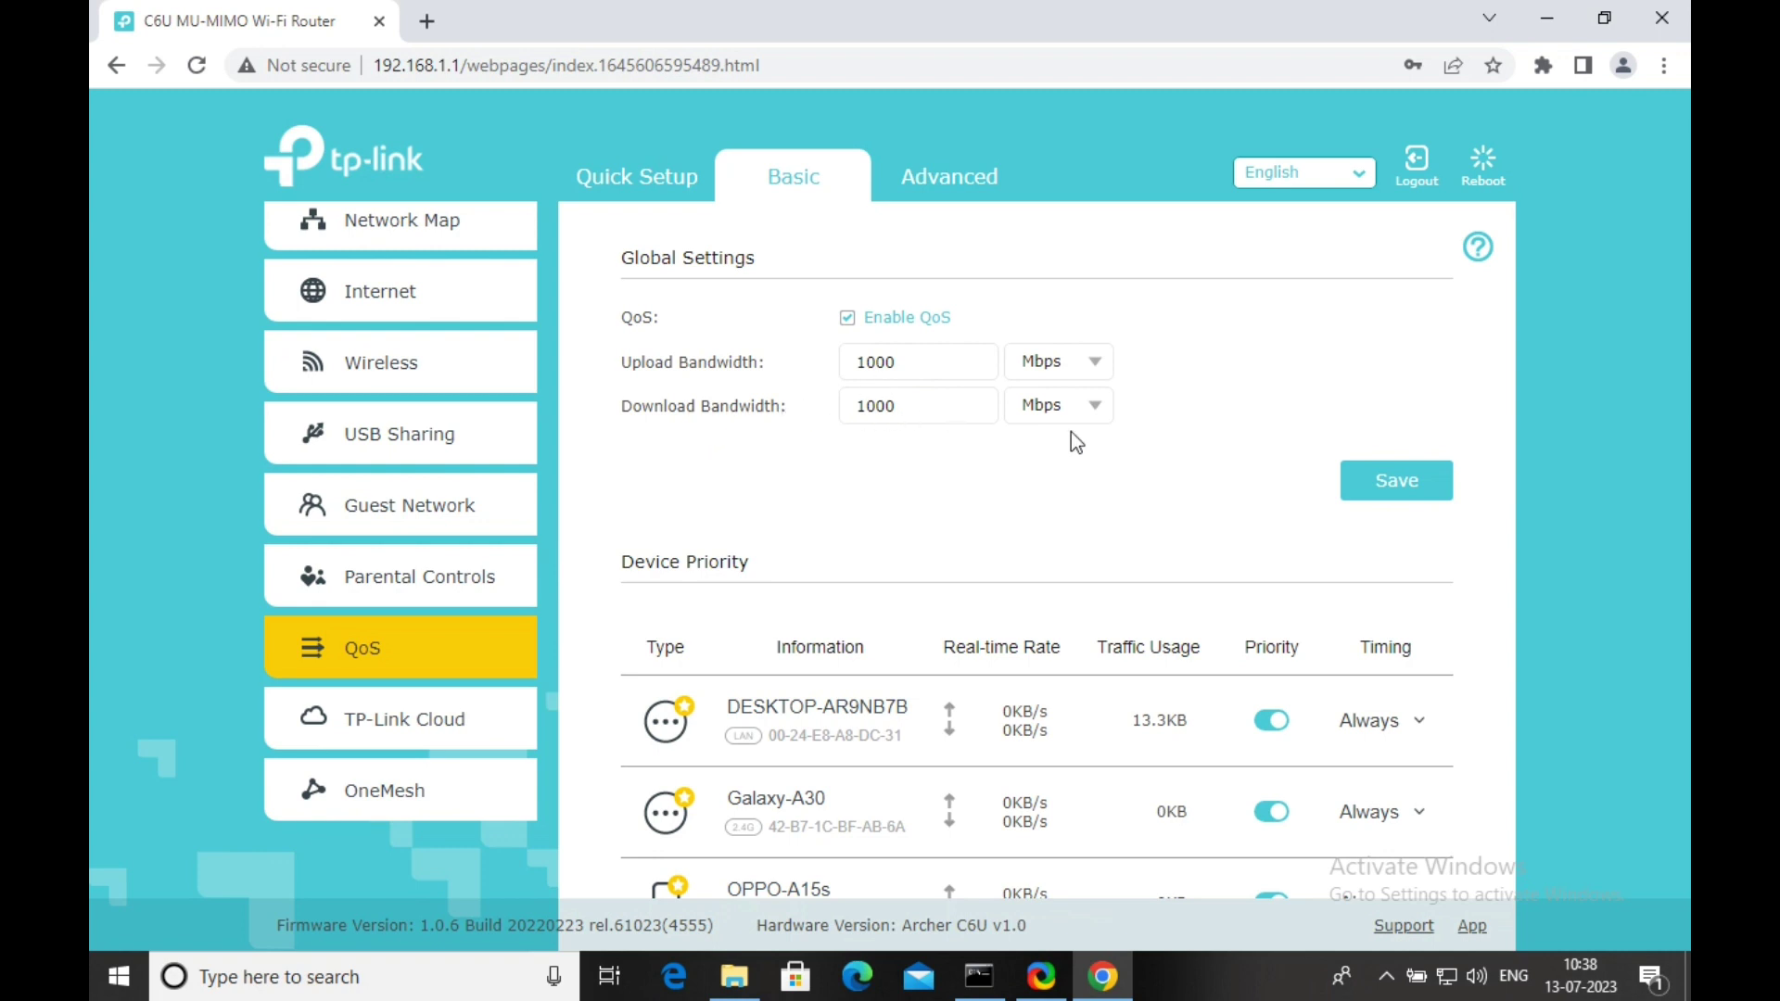
scroll(1122, 610, down, 2)
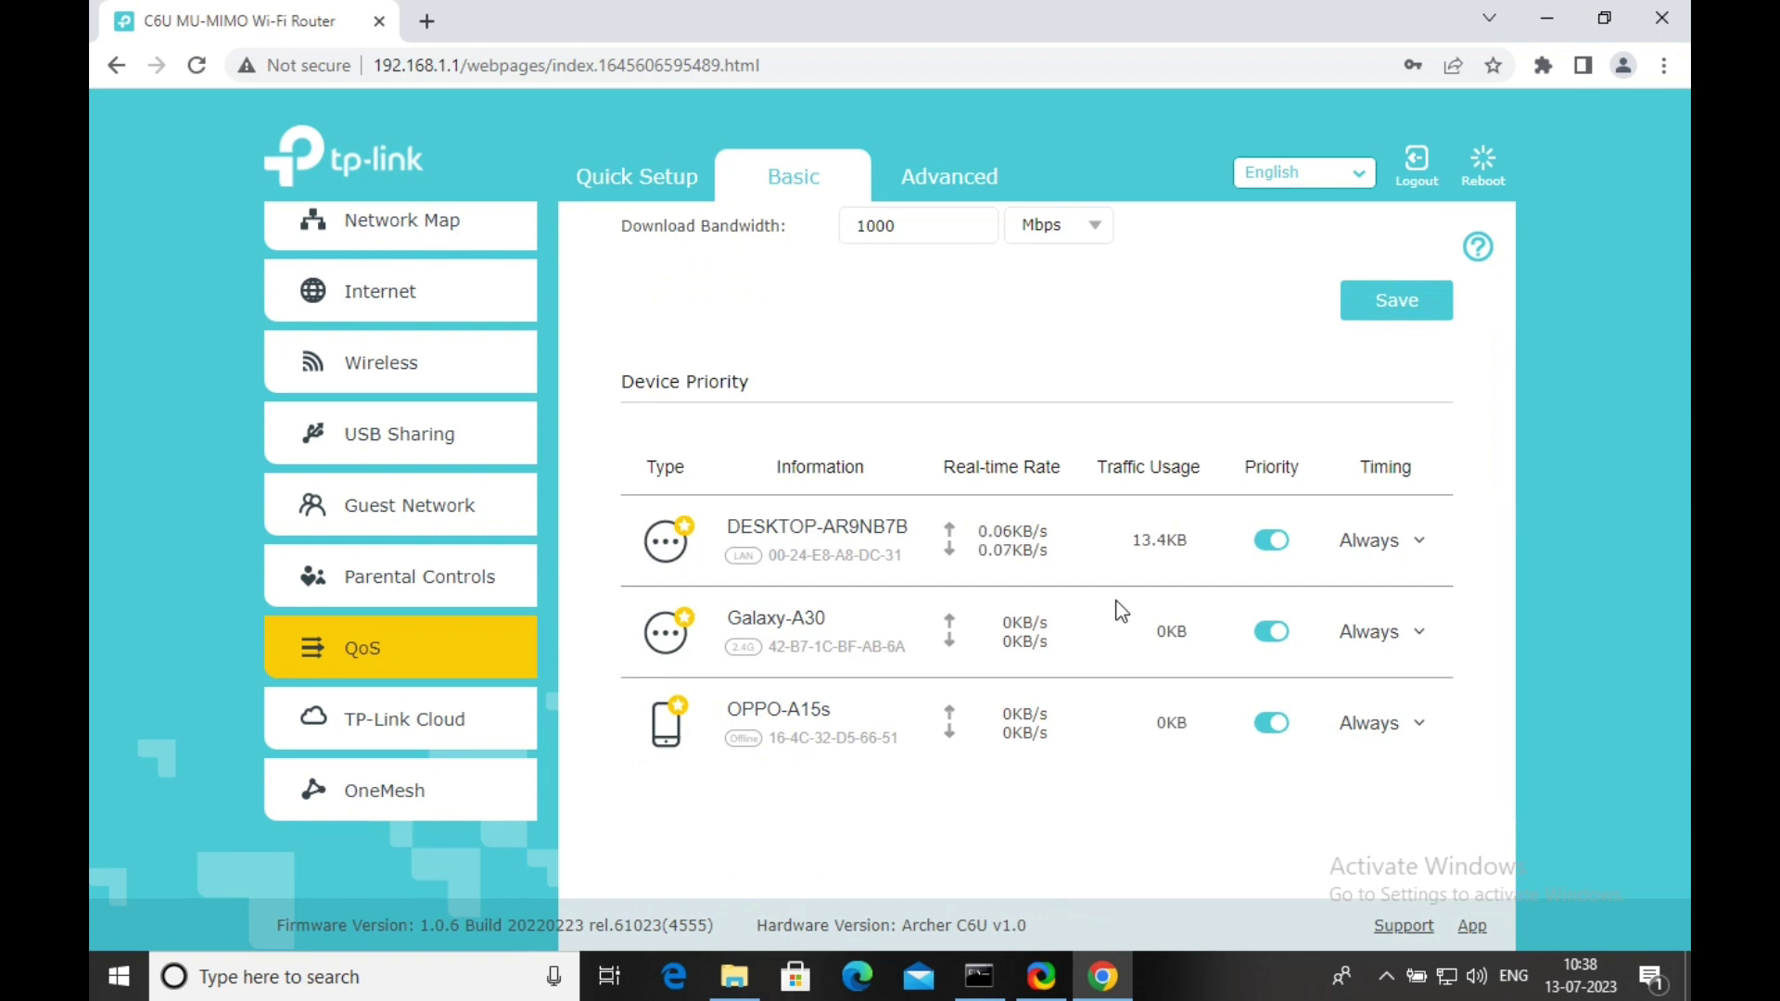
scroll(1122, 610, up, 2)
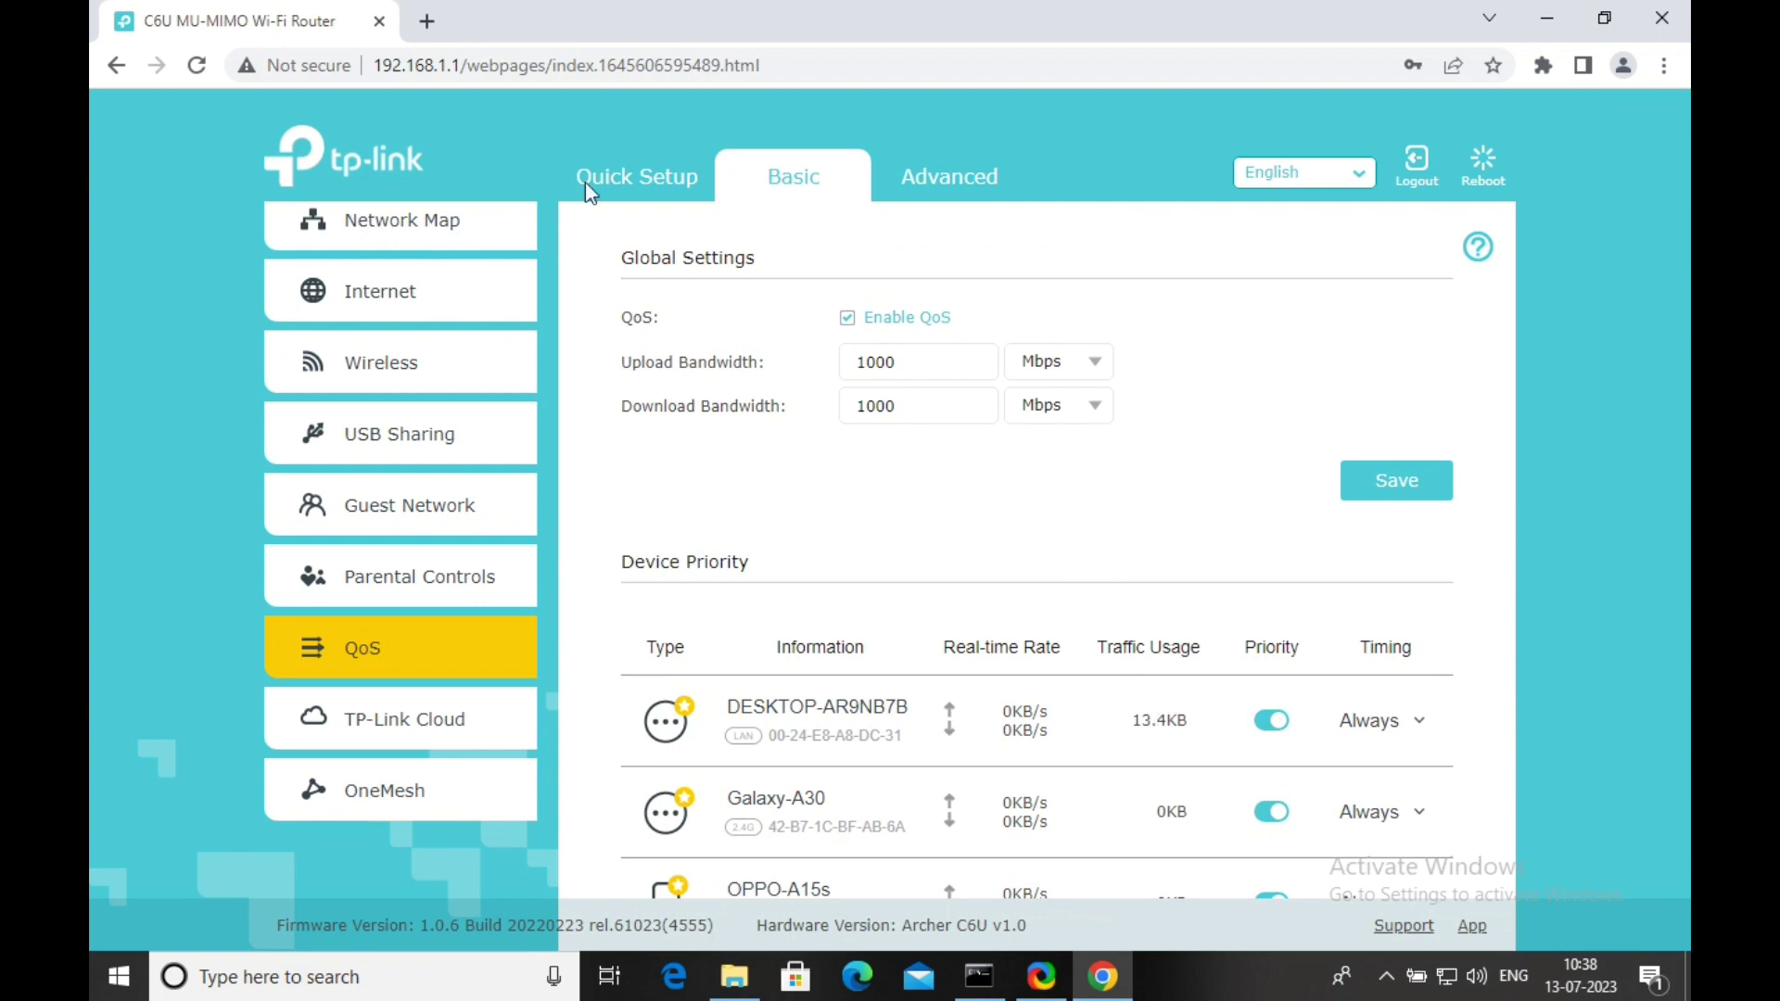
Search 'speed test' in a new tab and run it: 107.3 Mbps down, 108.4 Mbps up.
click(428, 24)
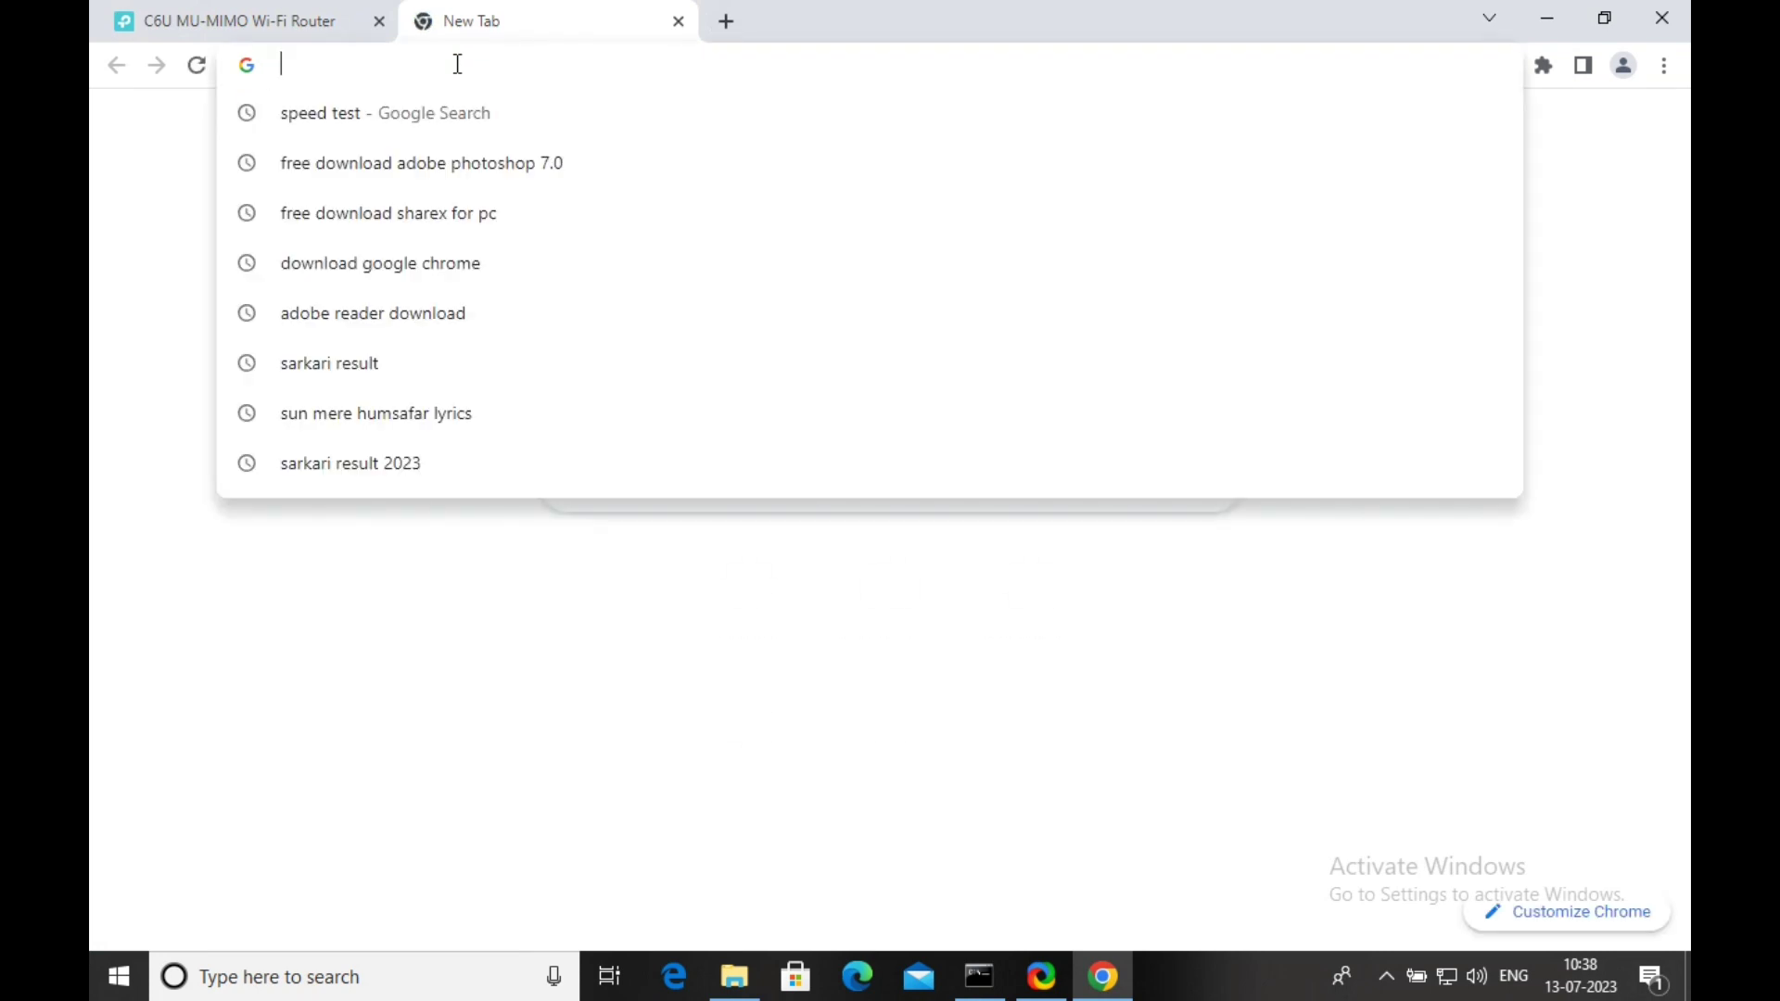
text(spp)
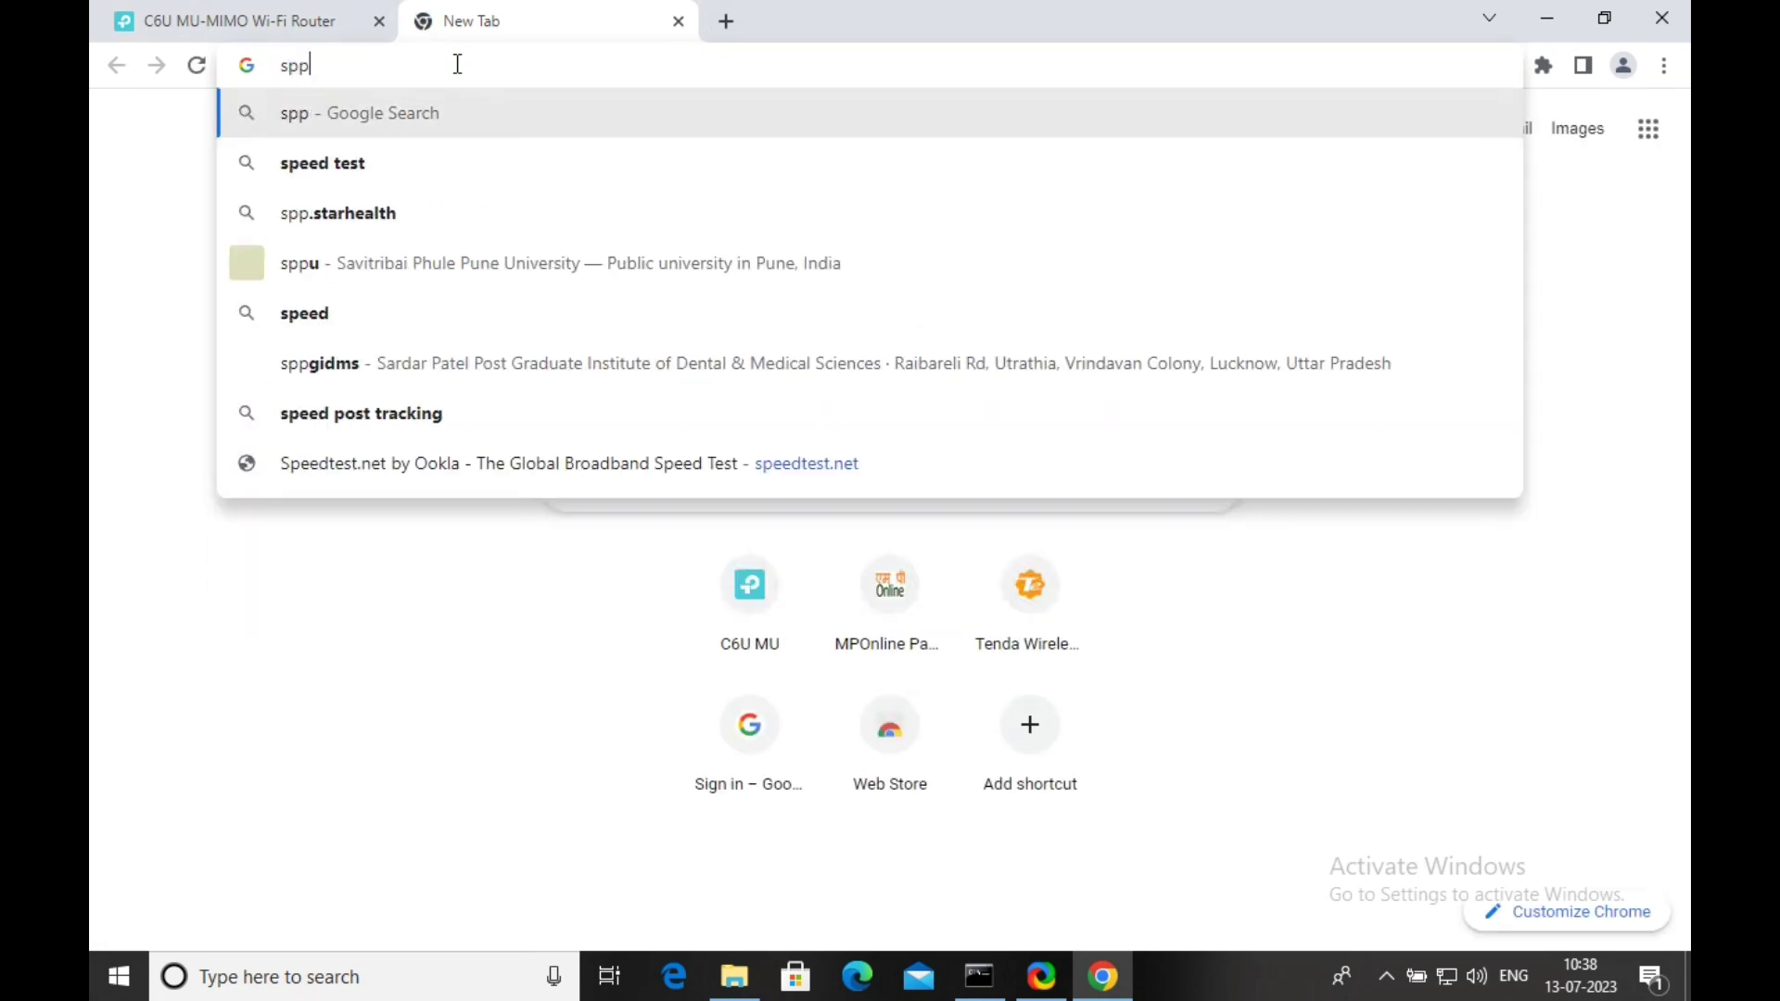
key(BackSpace)
text(eed)
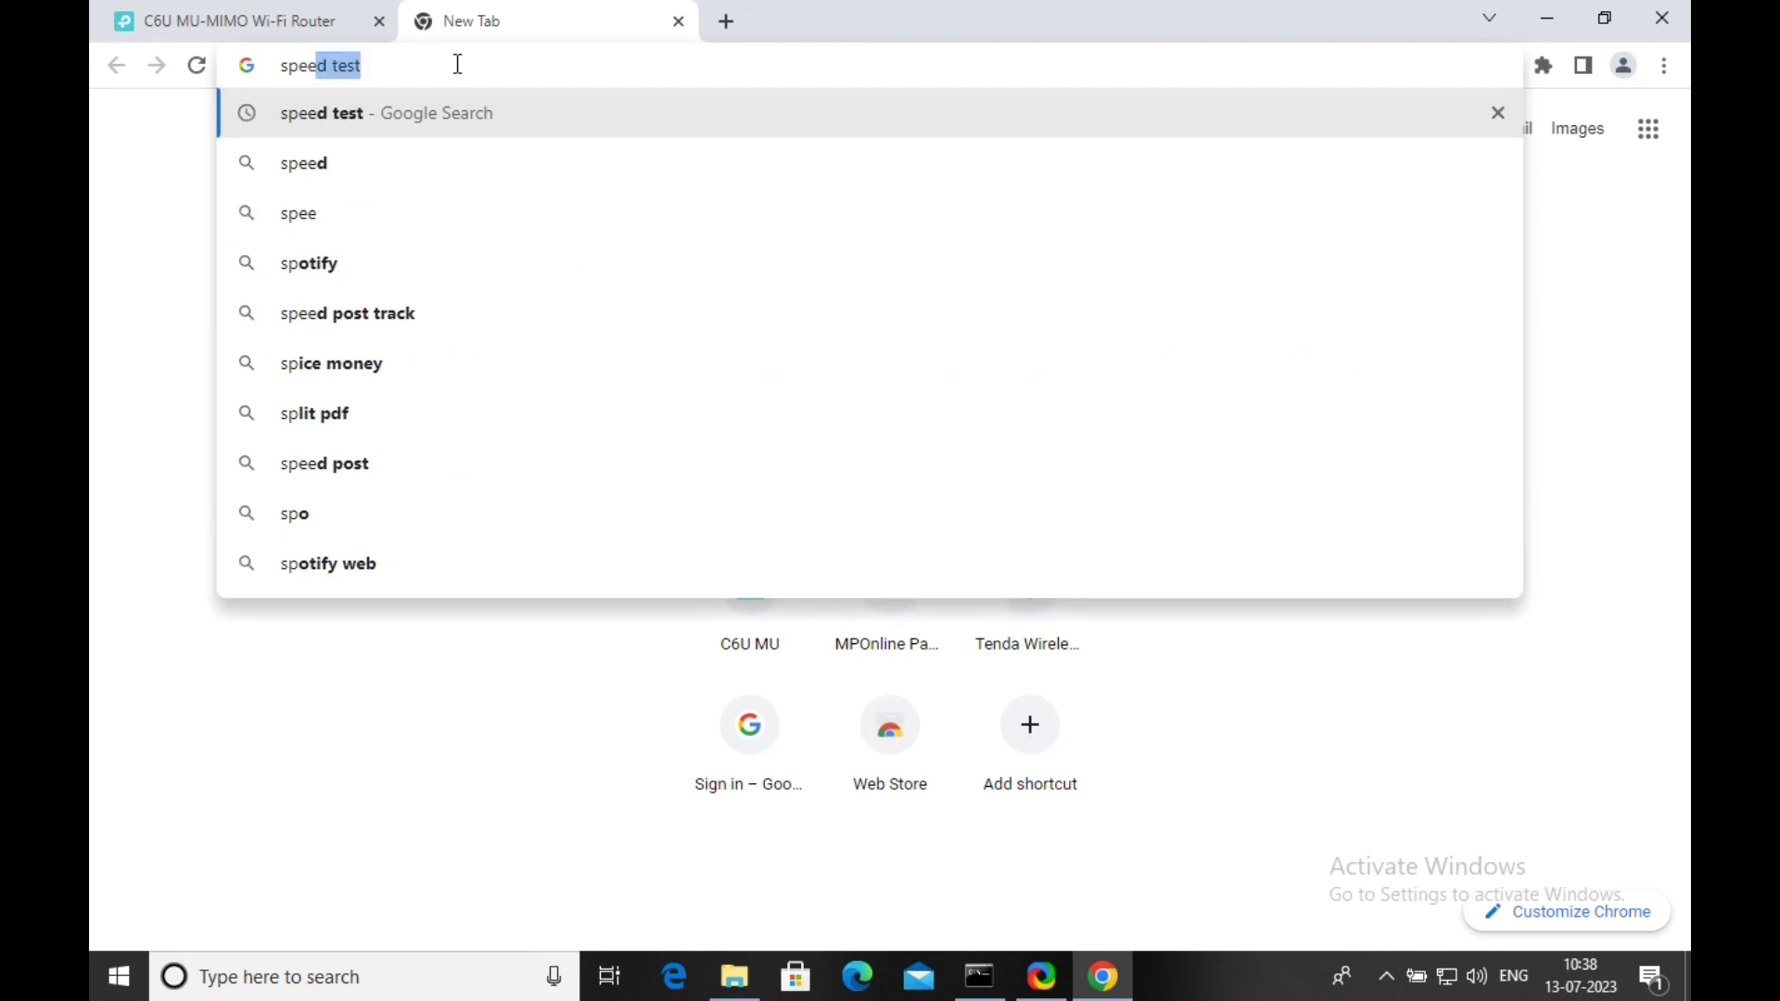
text( test)
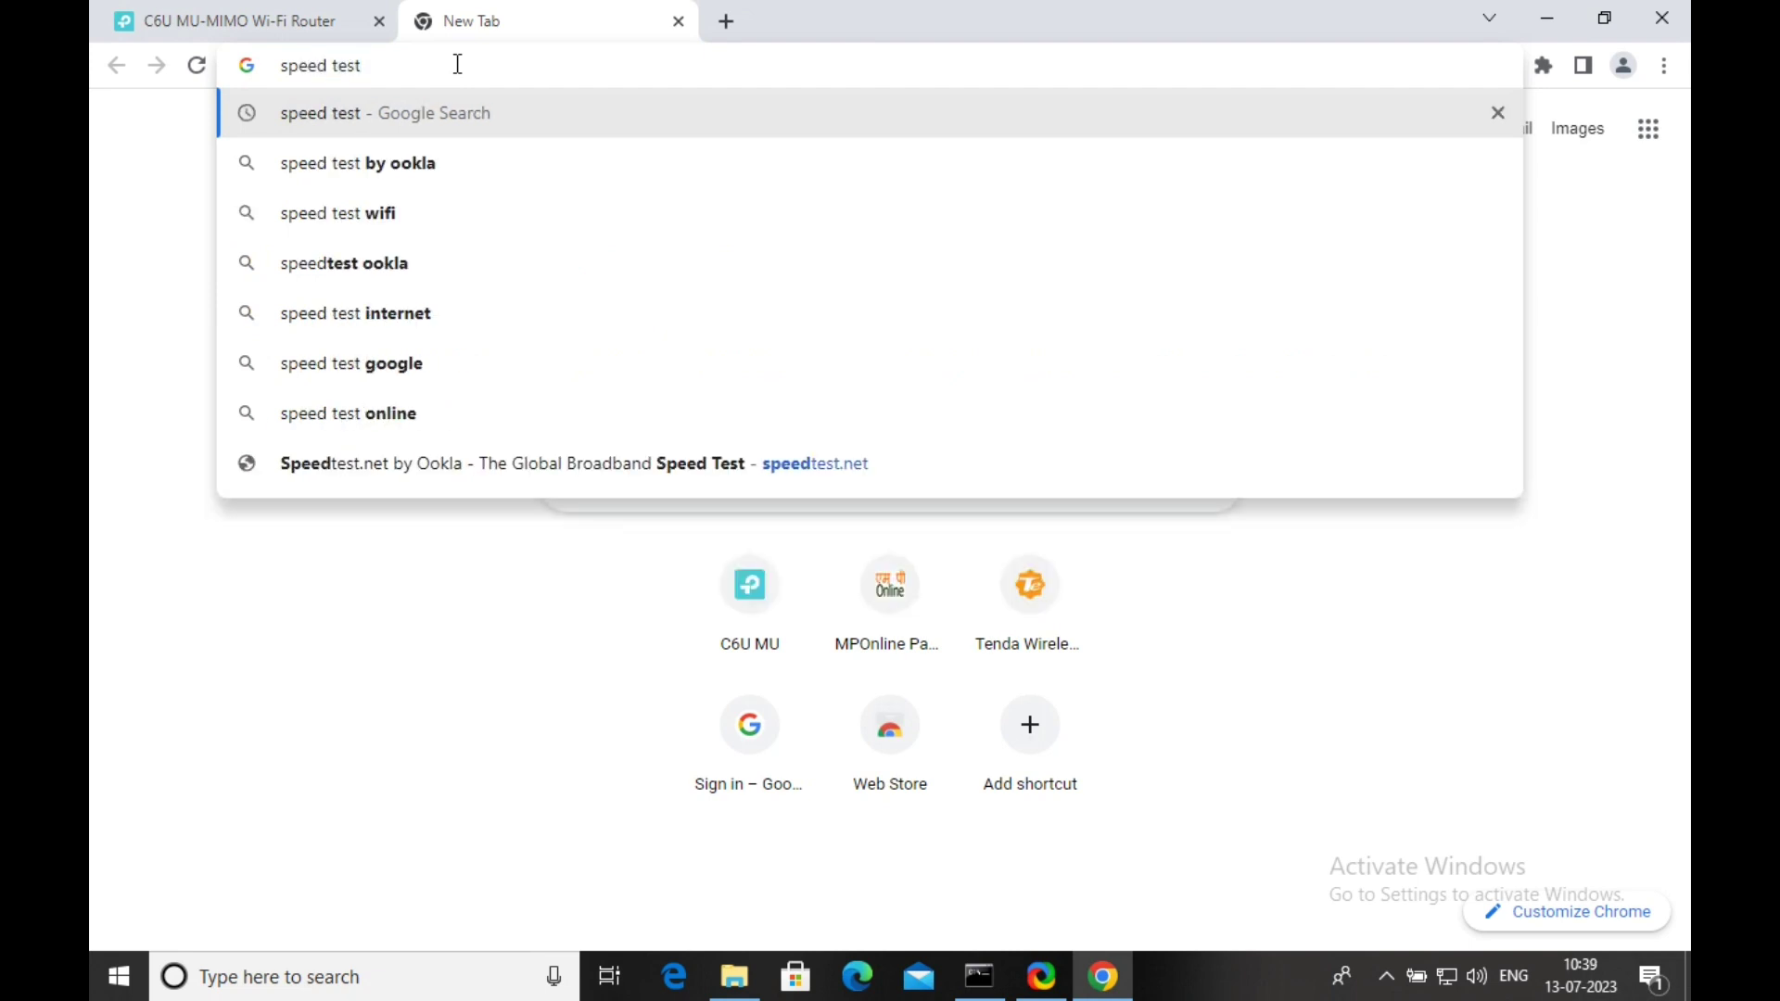
key(Return)
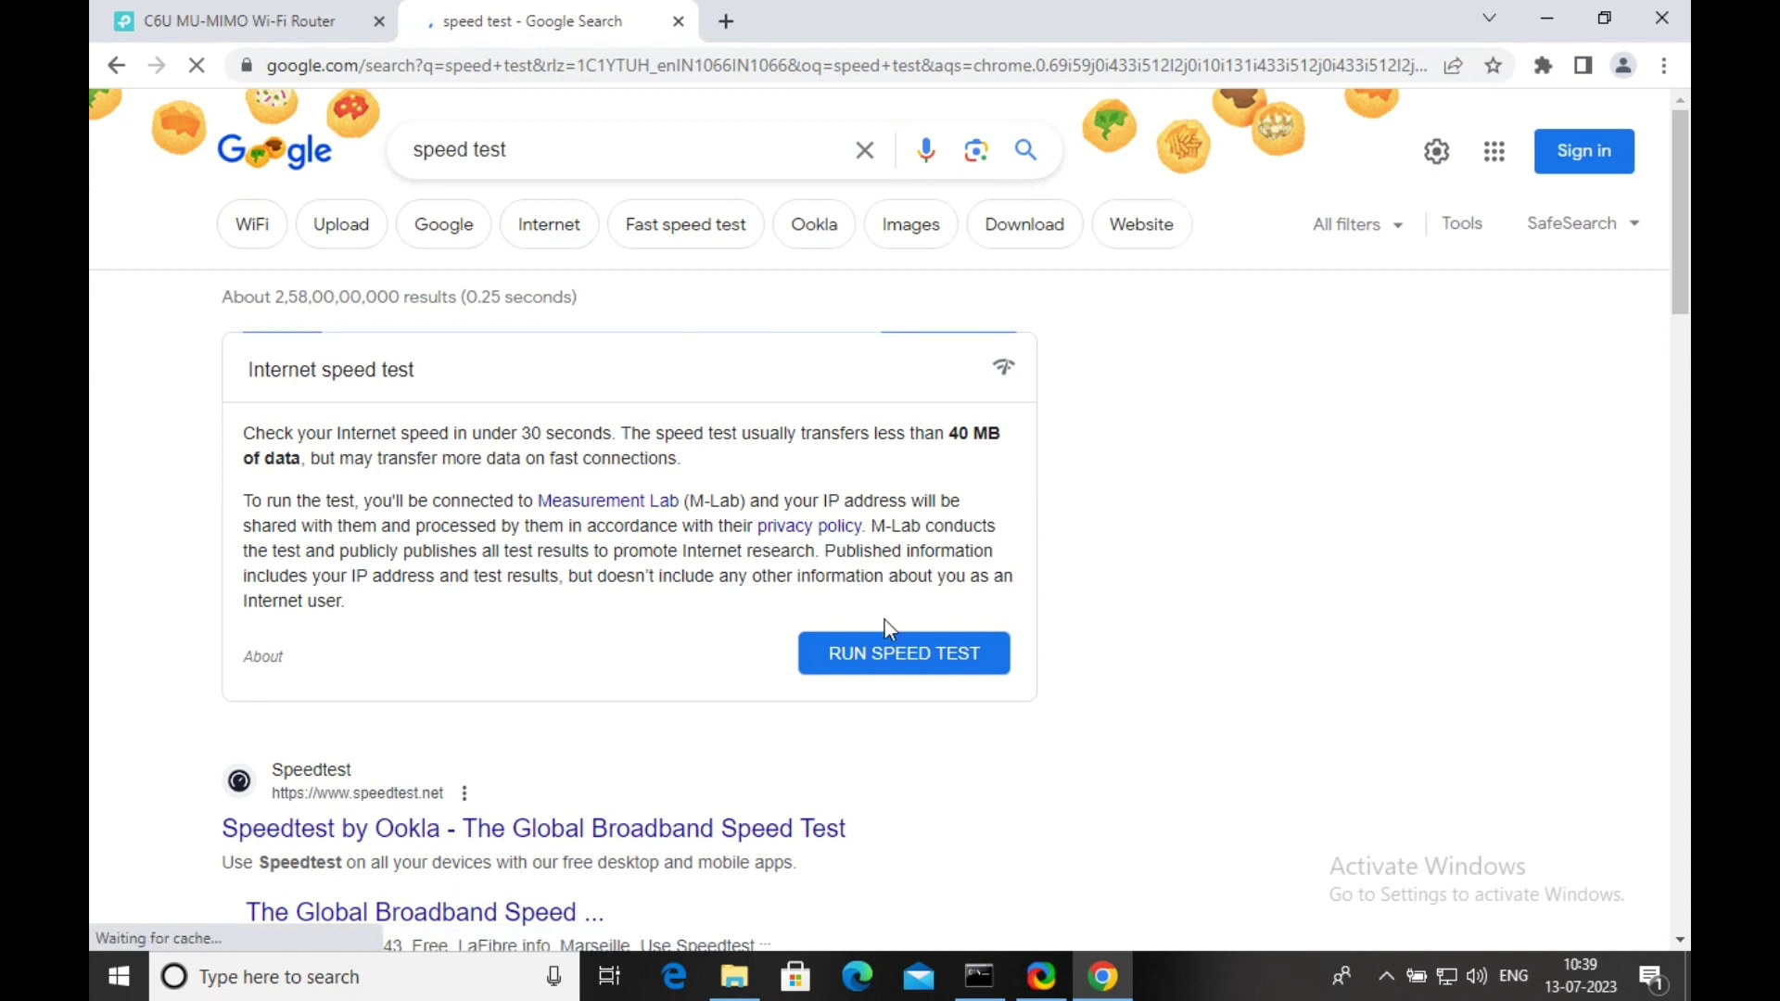
click(897, 664)
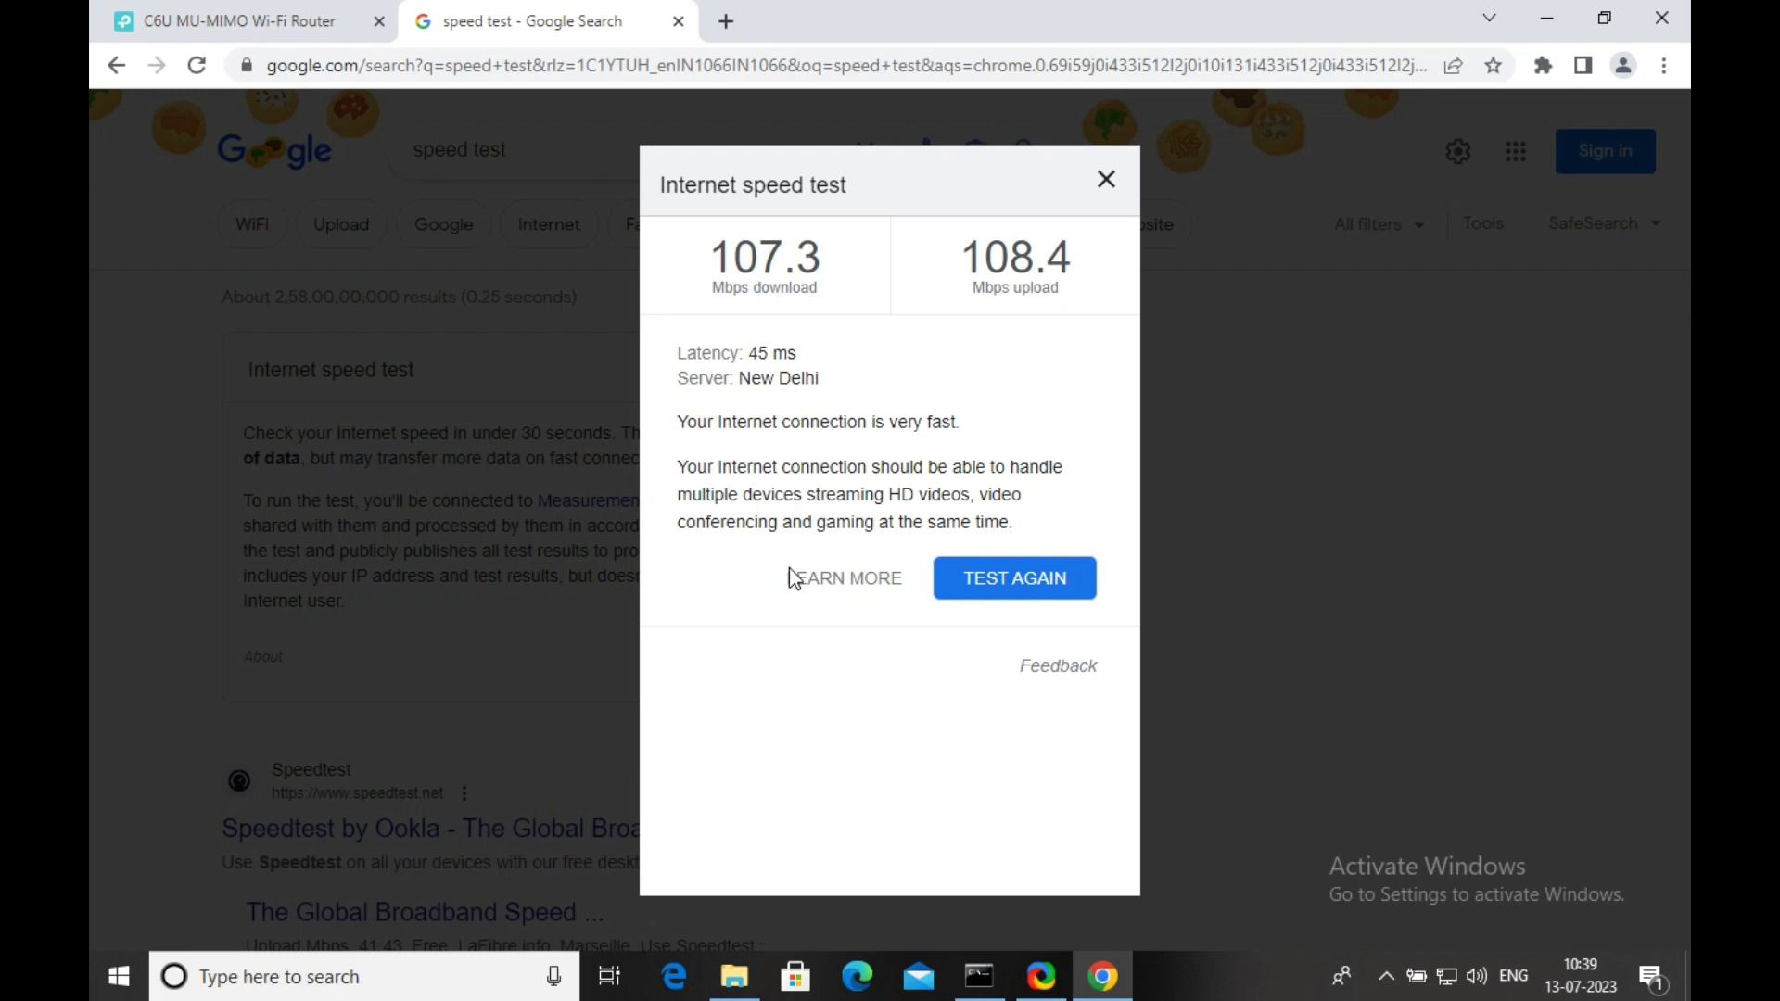
click(1105, 179)
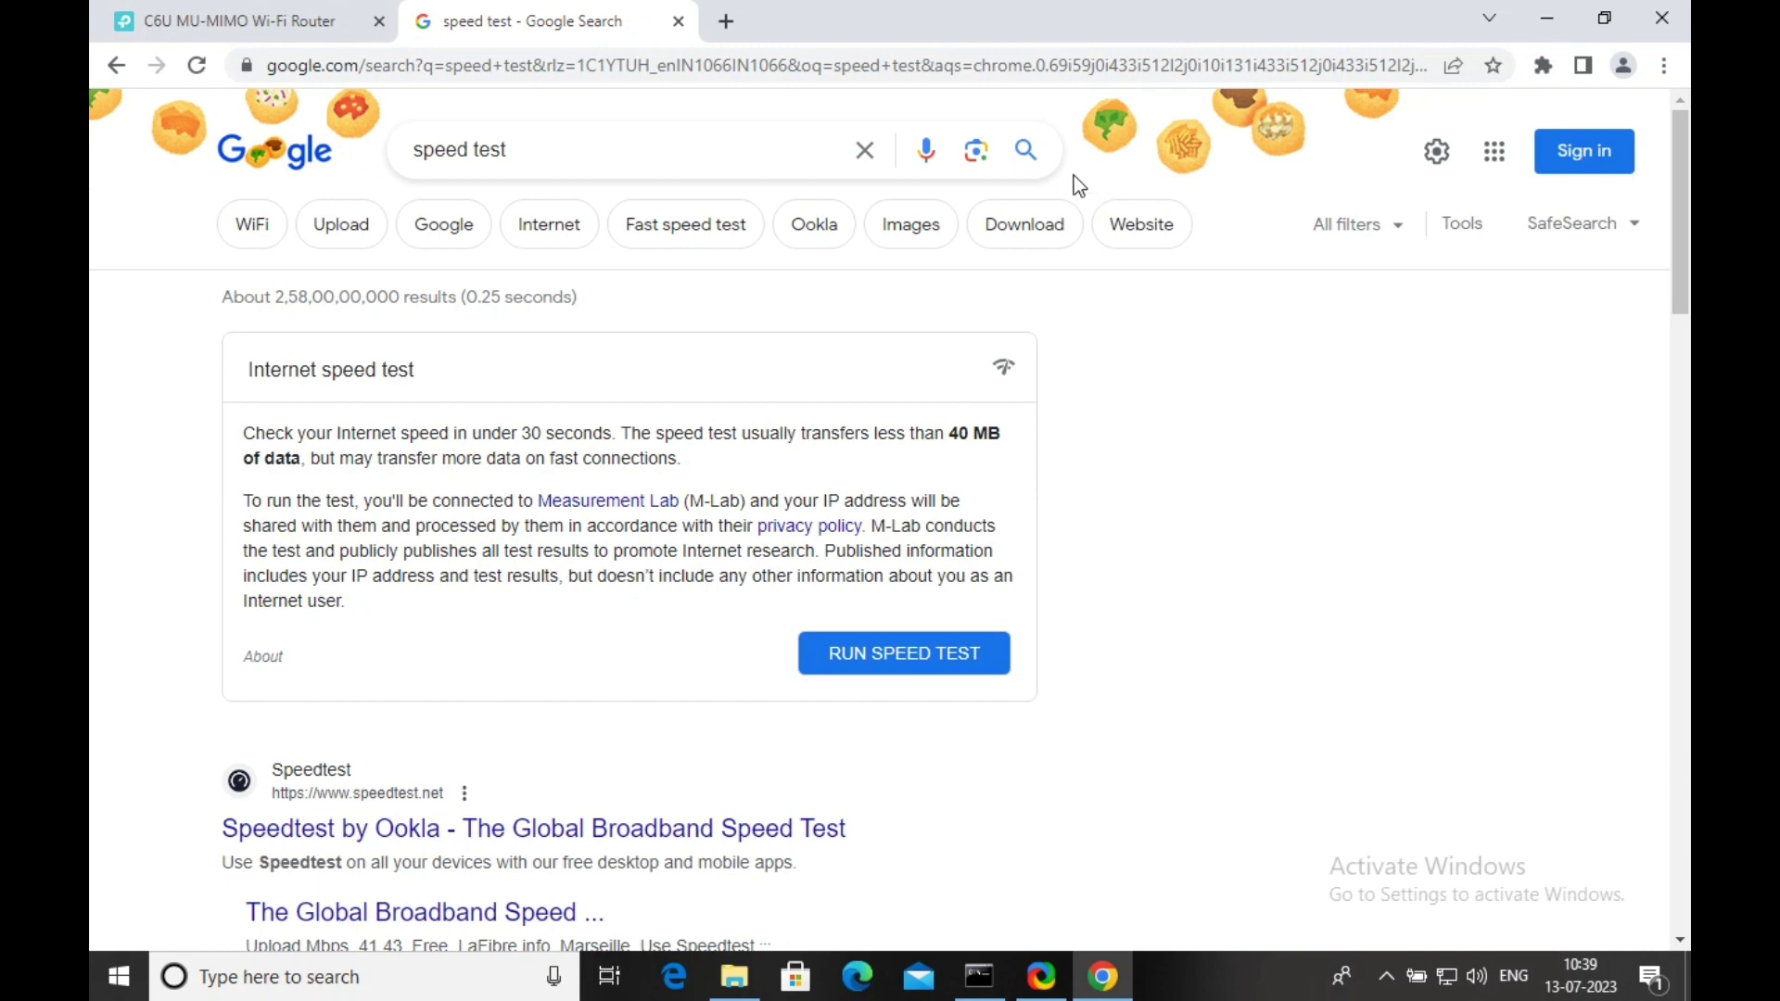
In the router's QoS settings, cut Upload and Download Bandwidth from 1000 to 10 Mbps.
click(313, 20)
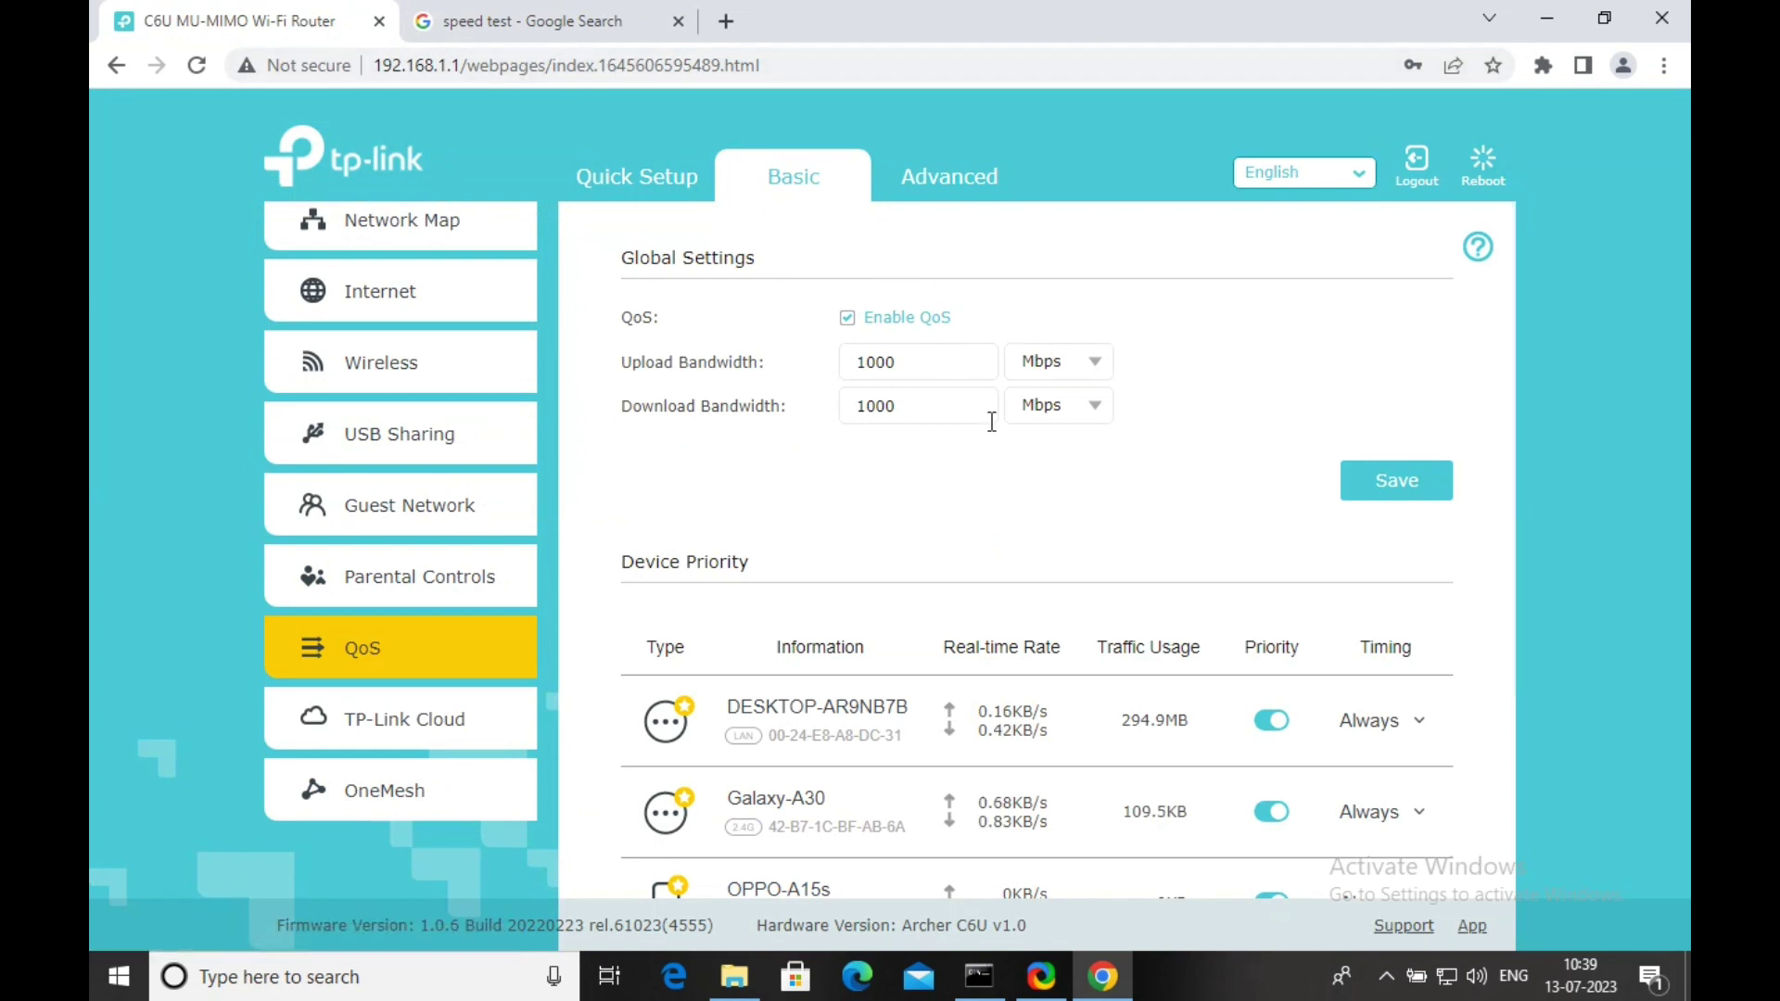
click(934, 369)
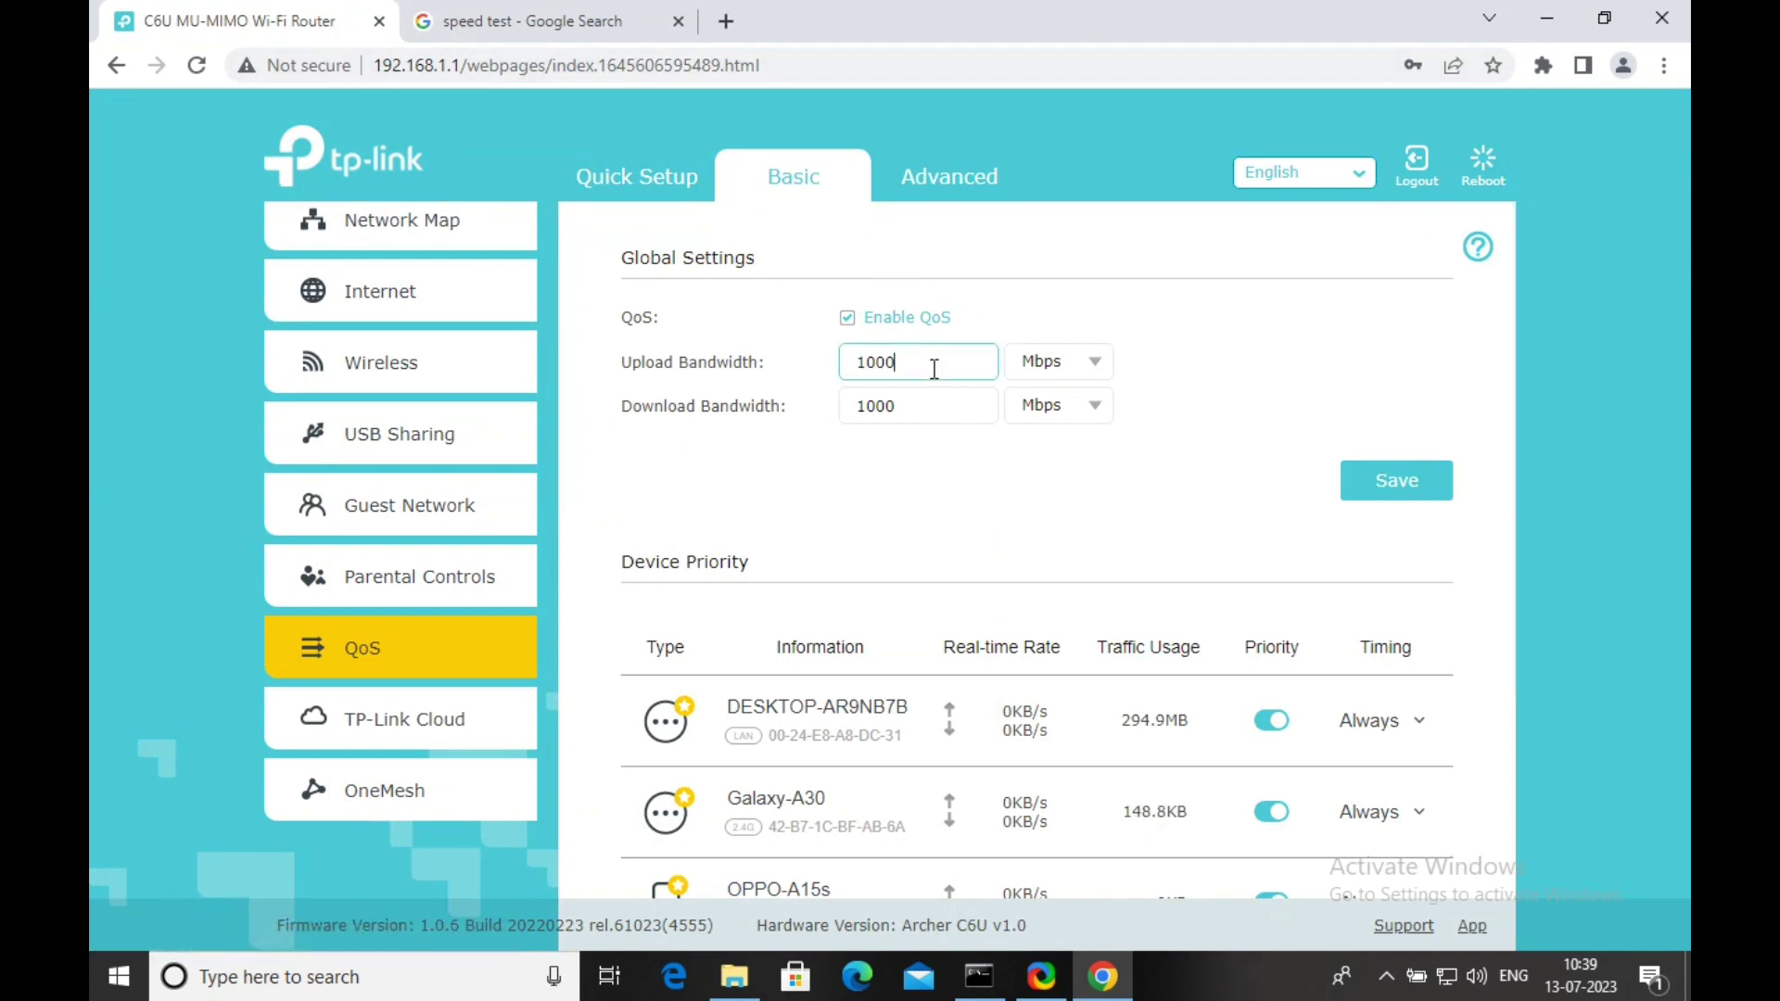
key(BackSpace)
key(BackSpace)
click(933, 402)
key(BackSpace)
key(BackSpace)
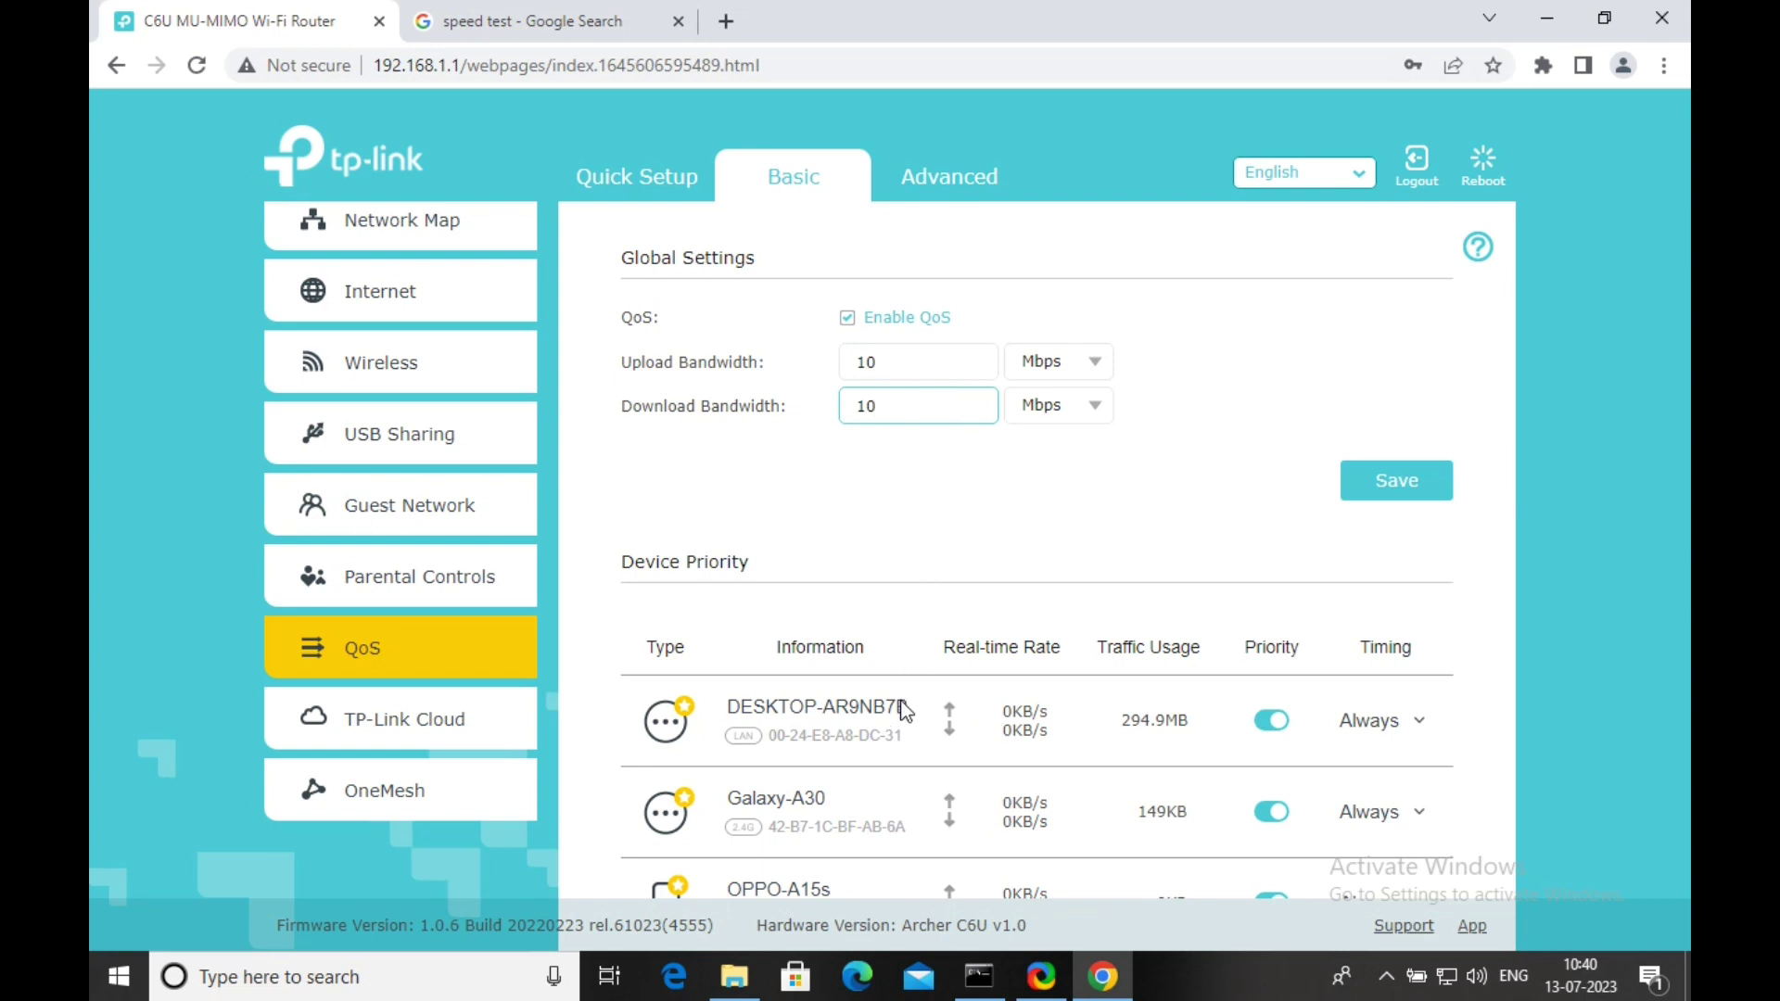
click(802, 718)
Turn off priority for DESKTOP-AR9NB7B and save the 10 Mbps limits.
click(1272, 726)
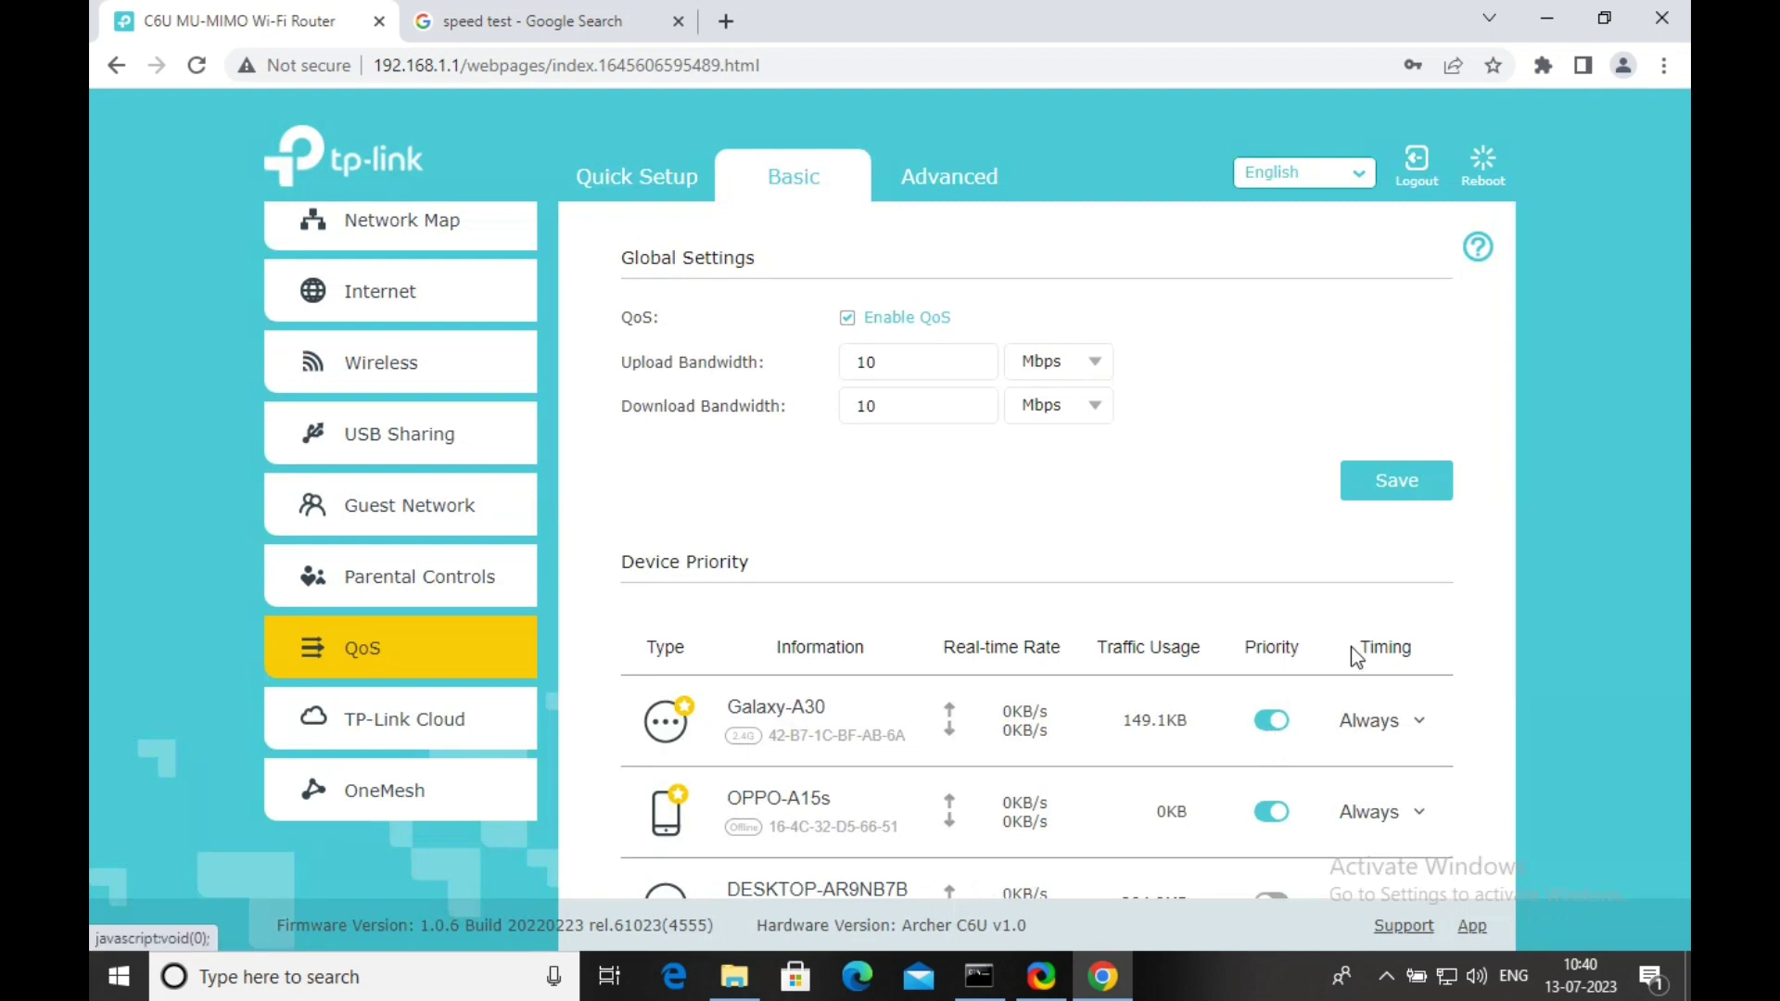
click(1414, 481)
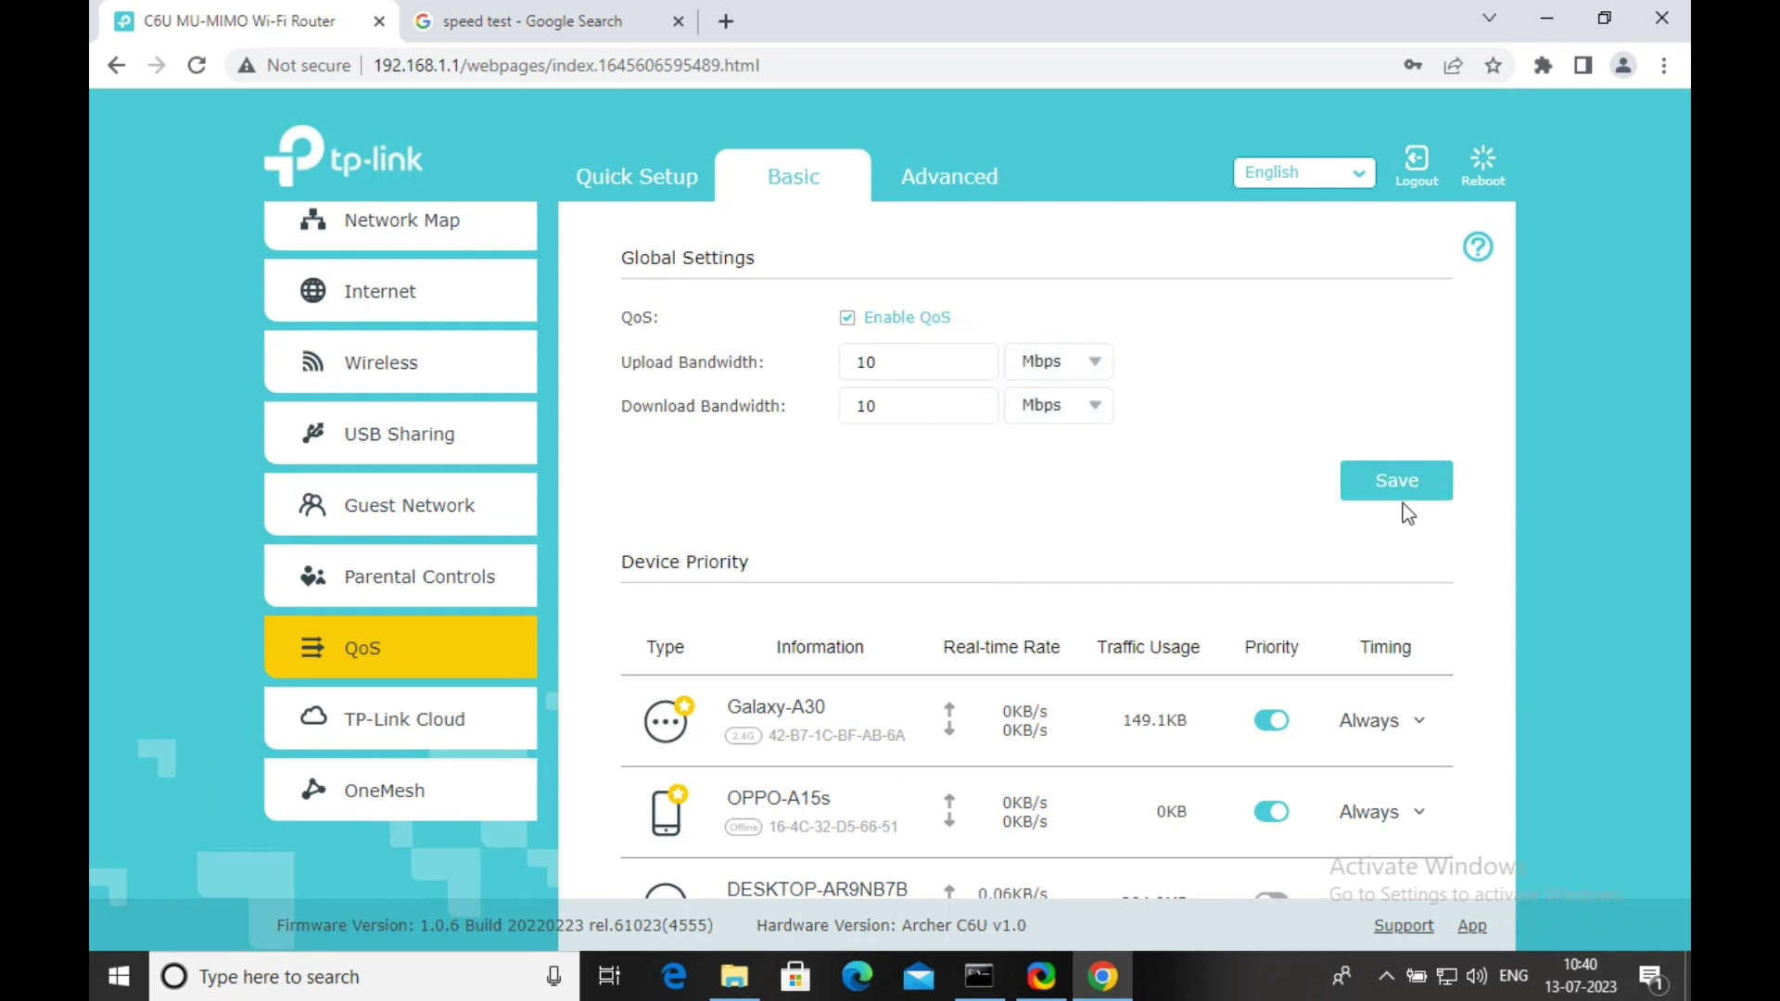
scroll(1320, 516, down, 2)
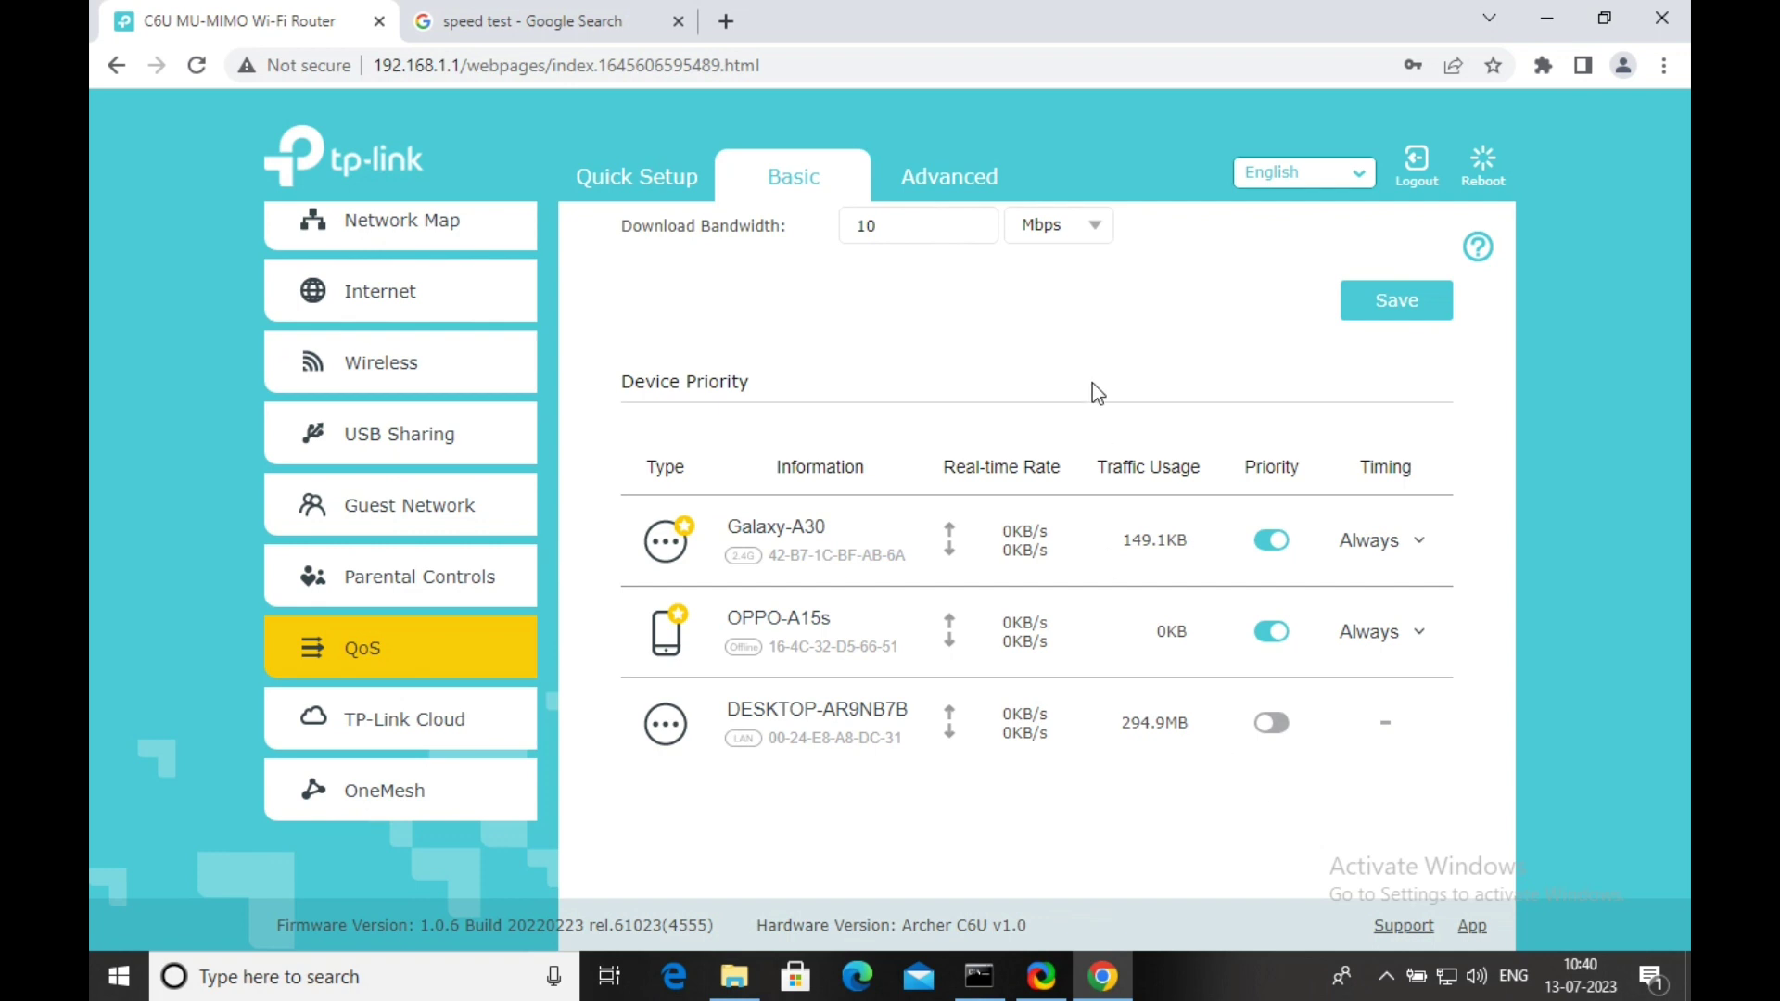
scroll(1098, 337, up, 2)
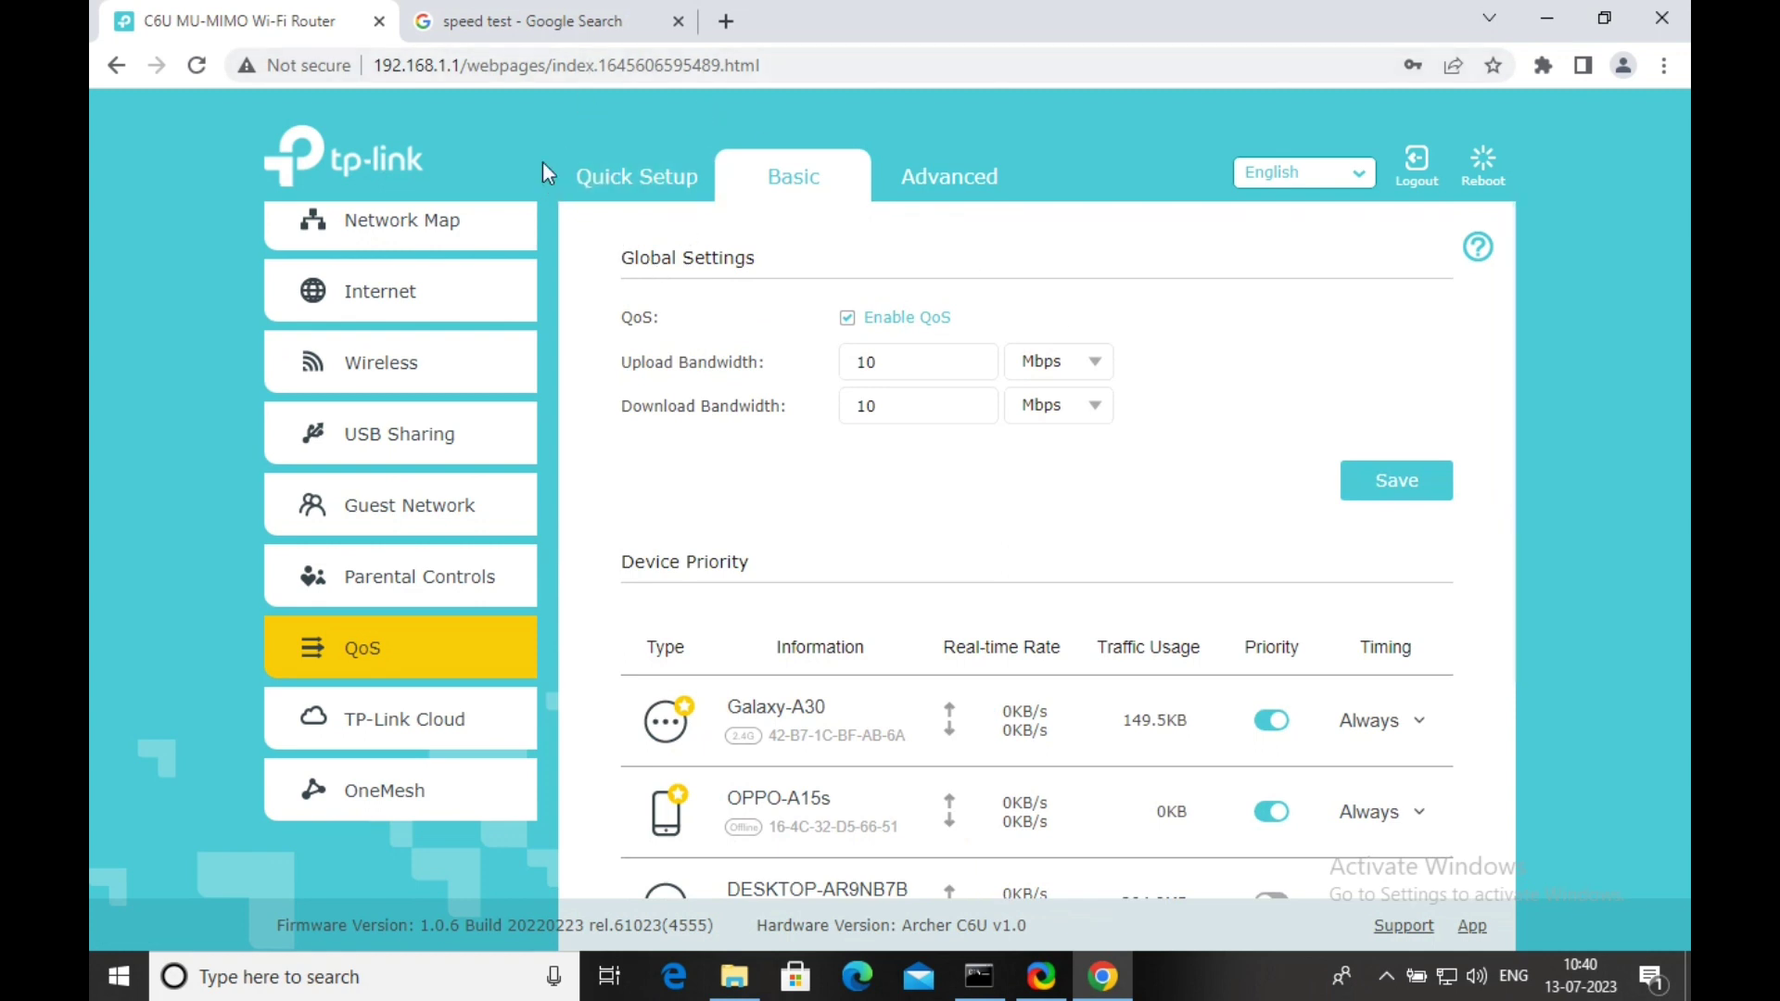
Rerun the Google speed test twice (8.74, then 8.68 Mbps down) and return to the router tab.
click(478, 24)
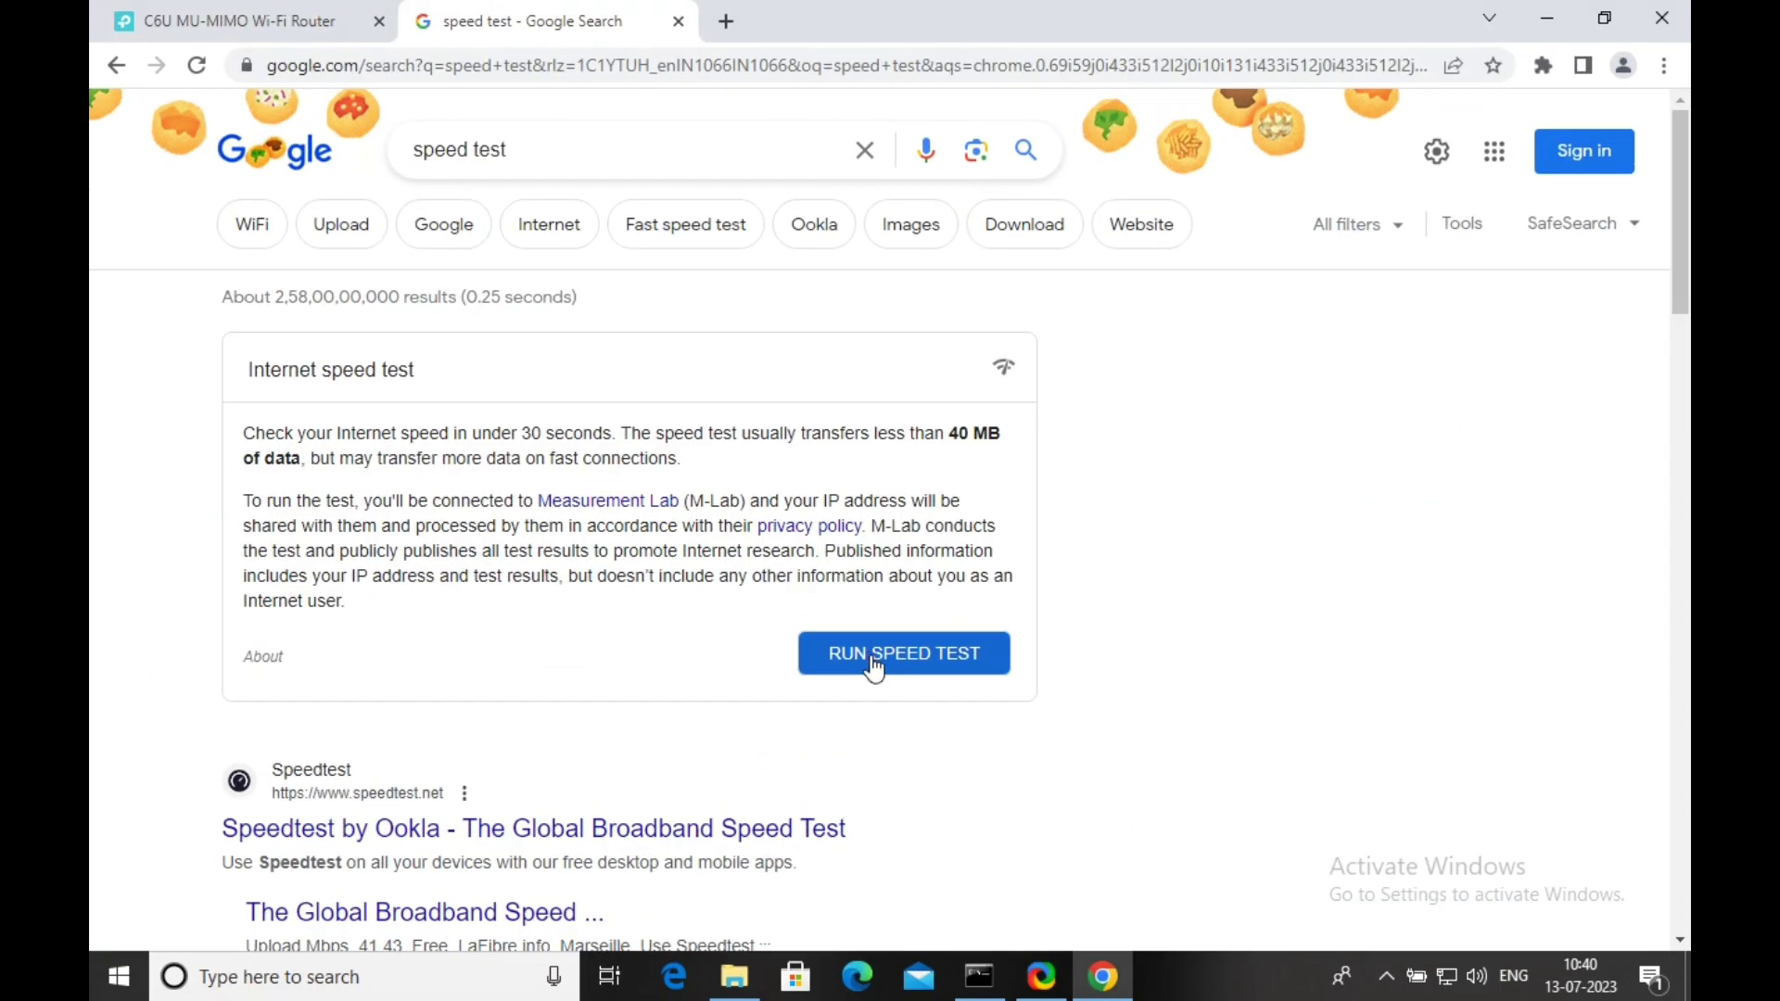
click(879, 660)
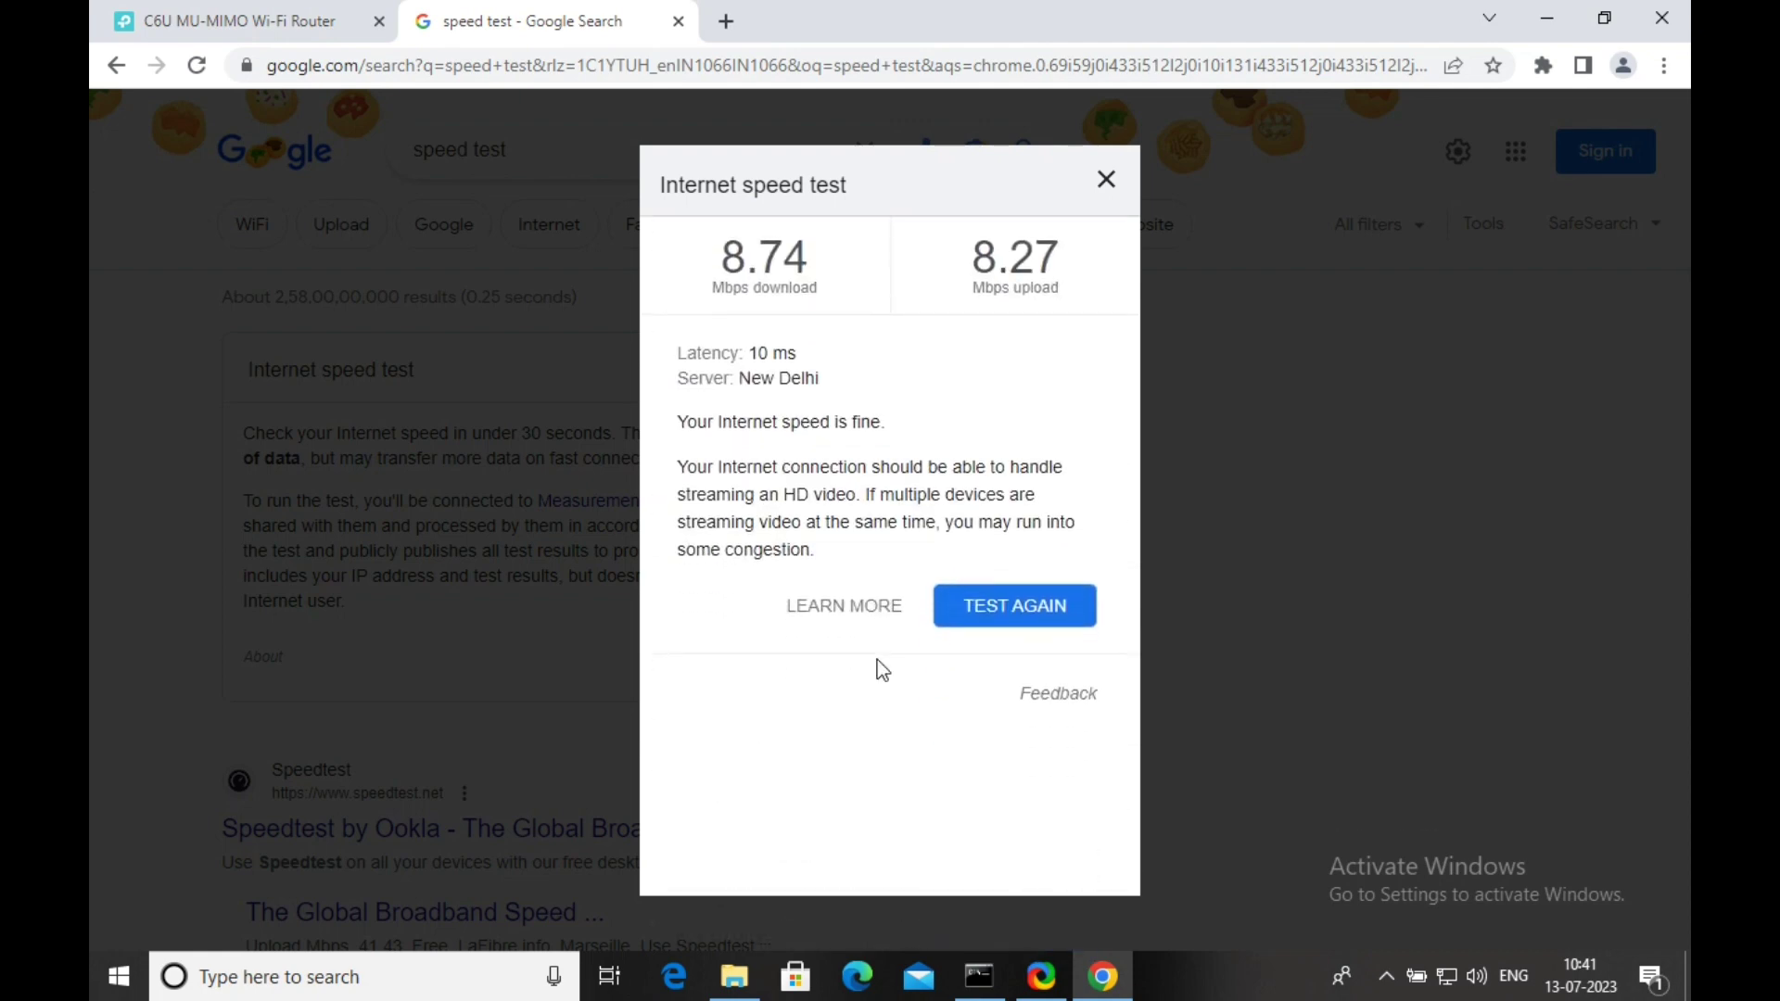
click(1107, 178)
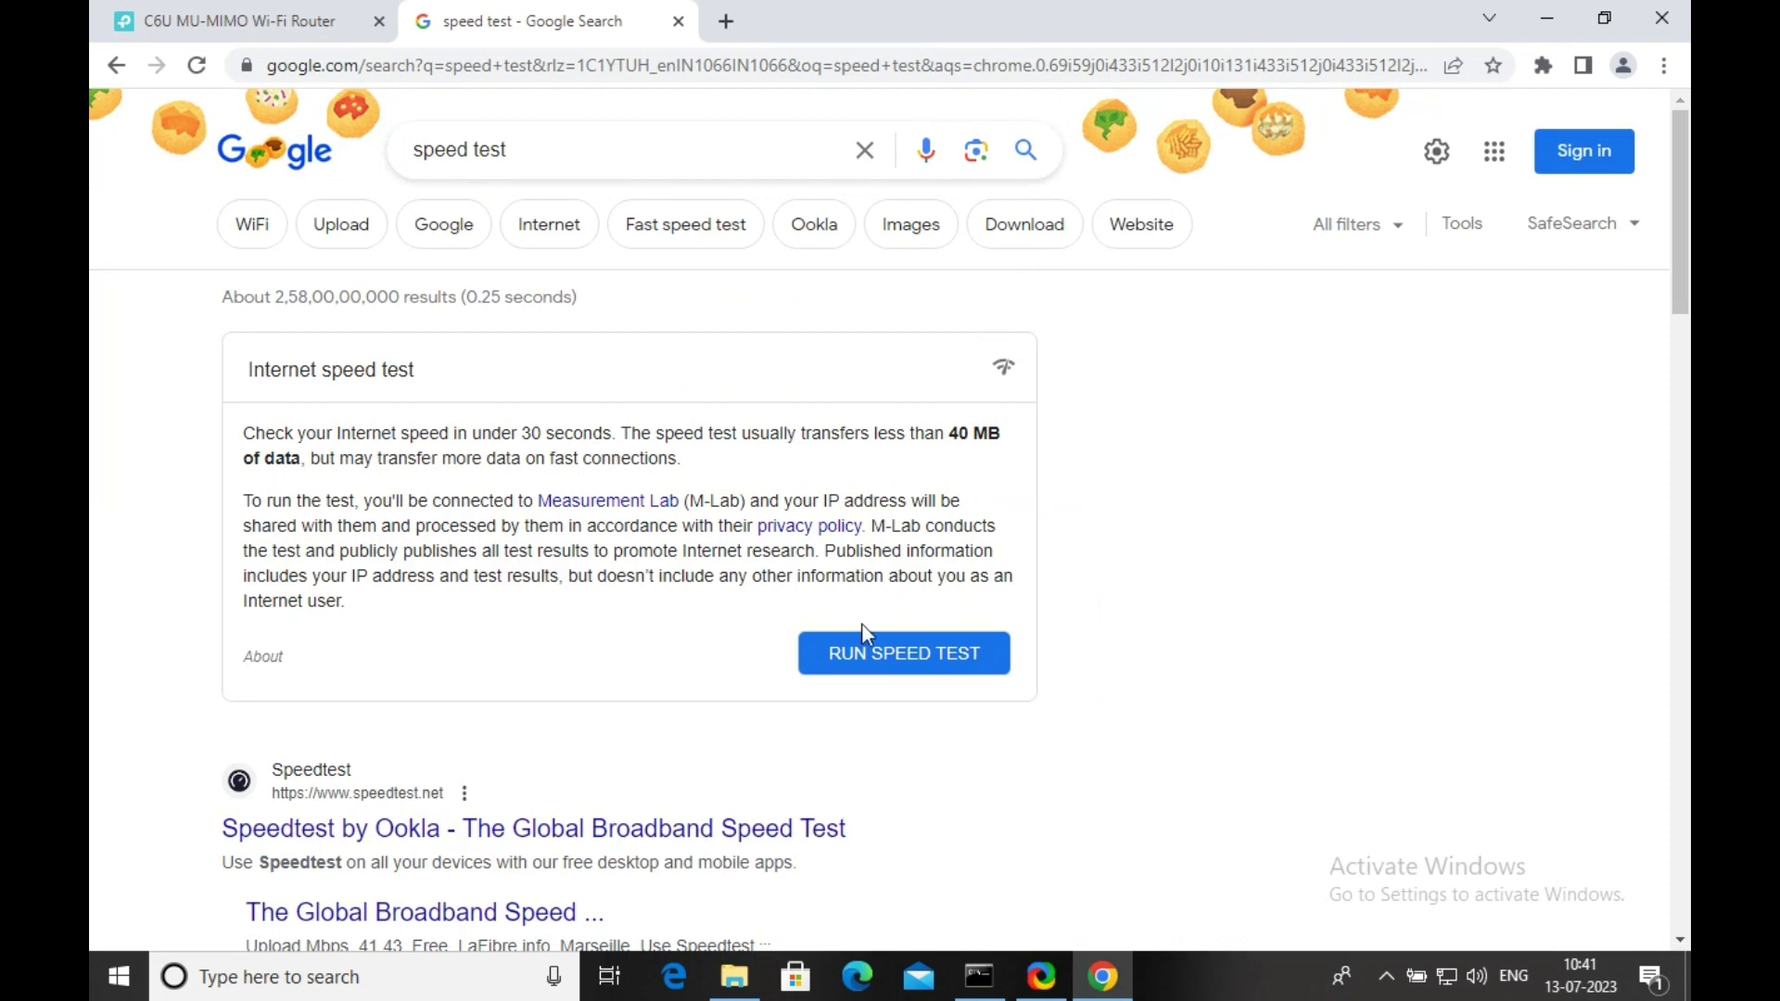
click(864, 653)
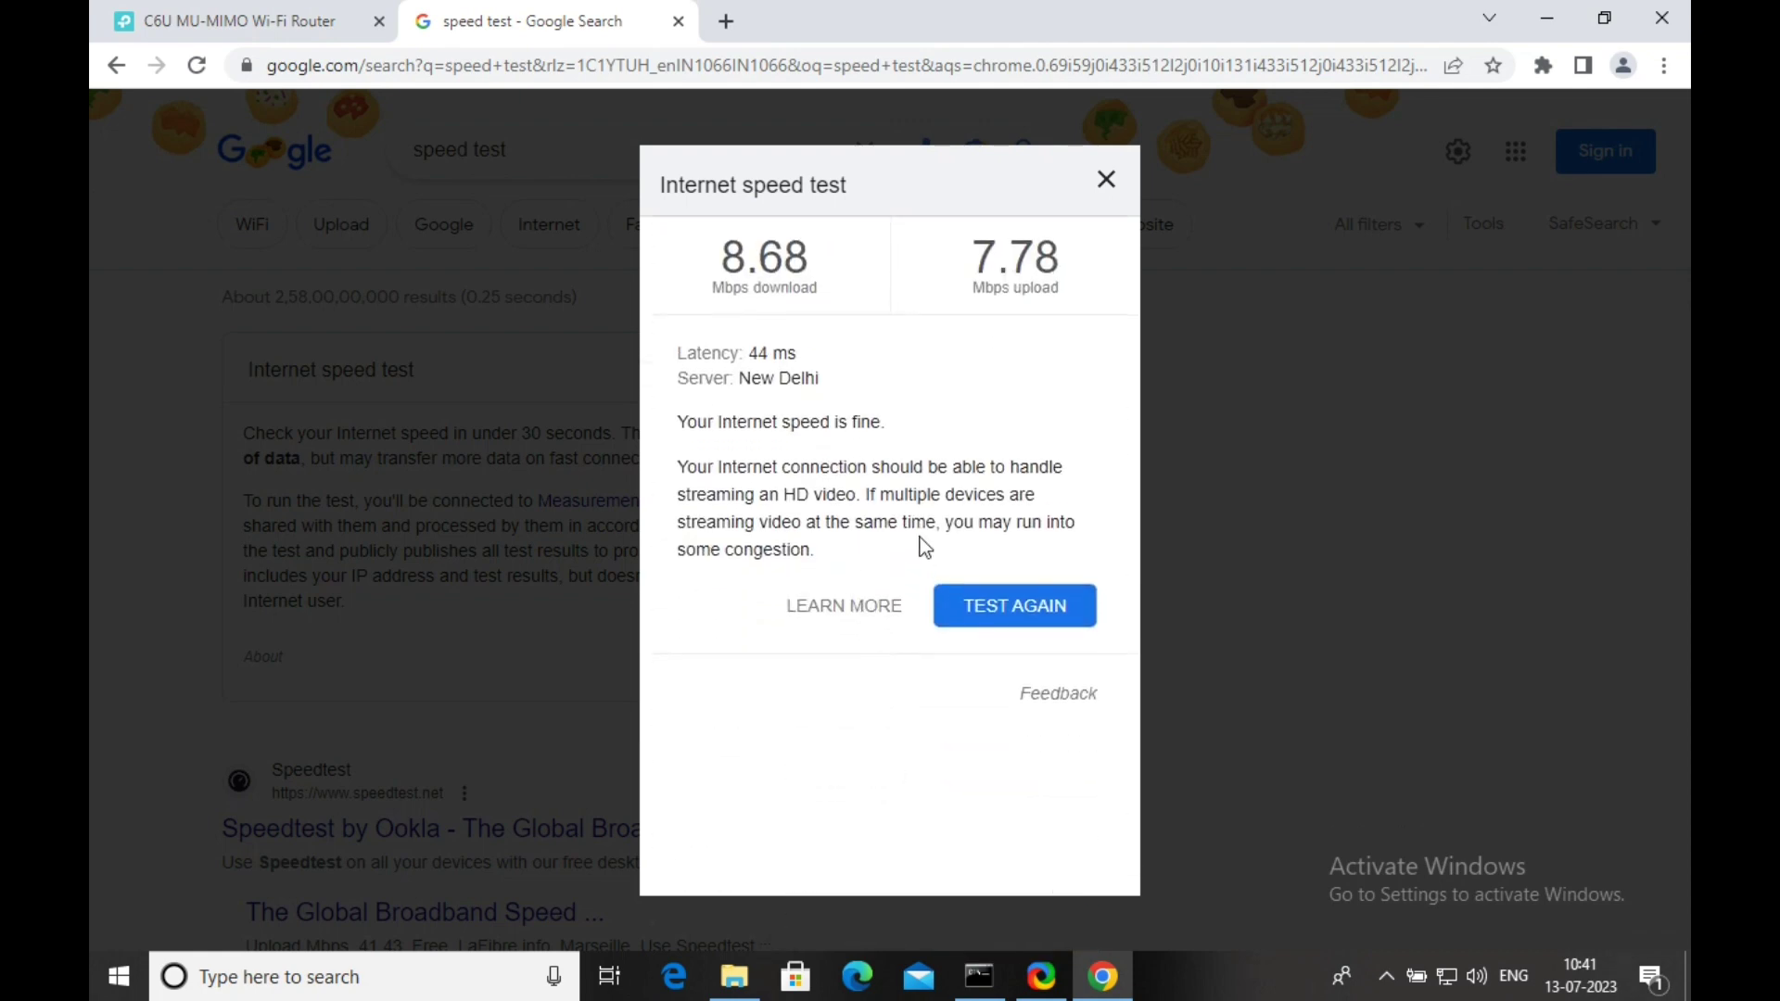
click(1106, 181)
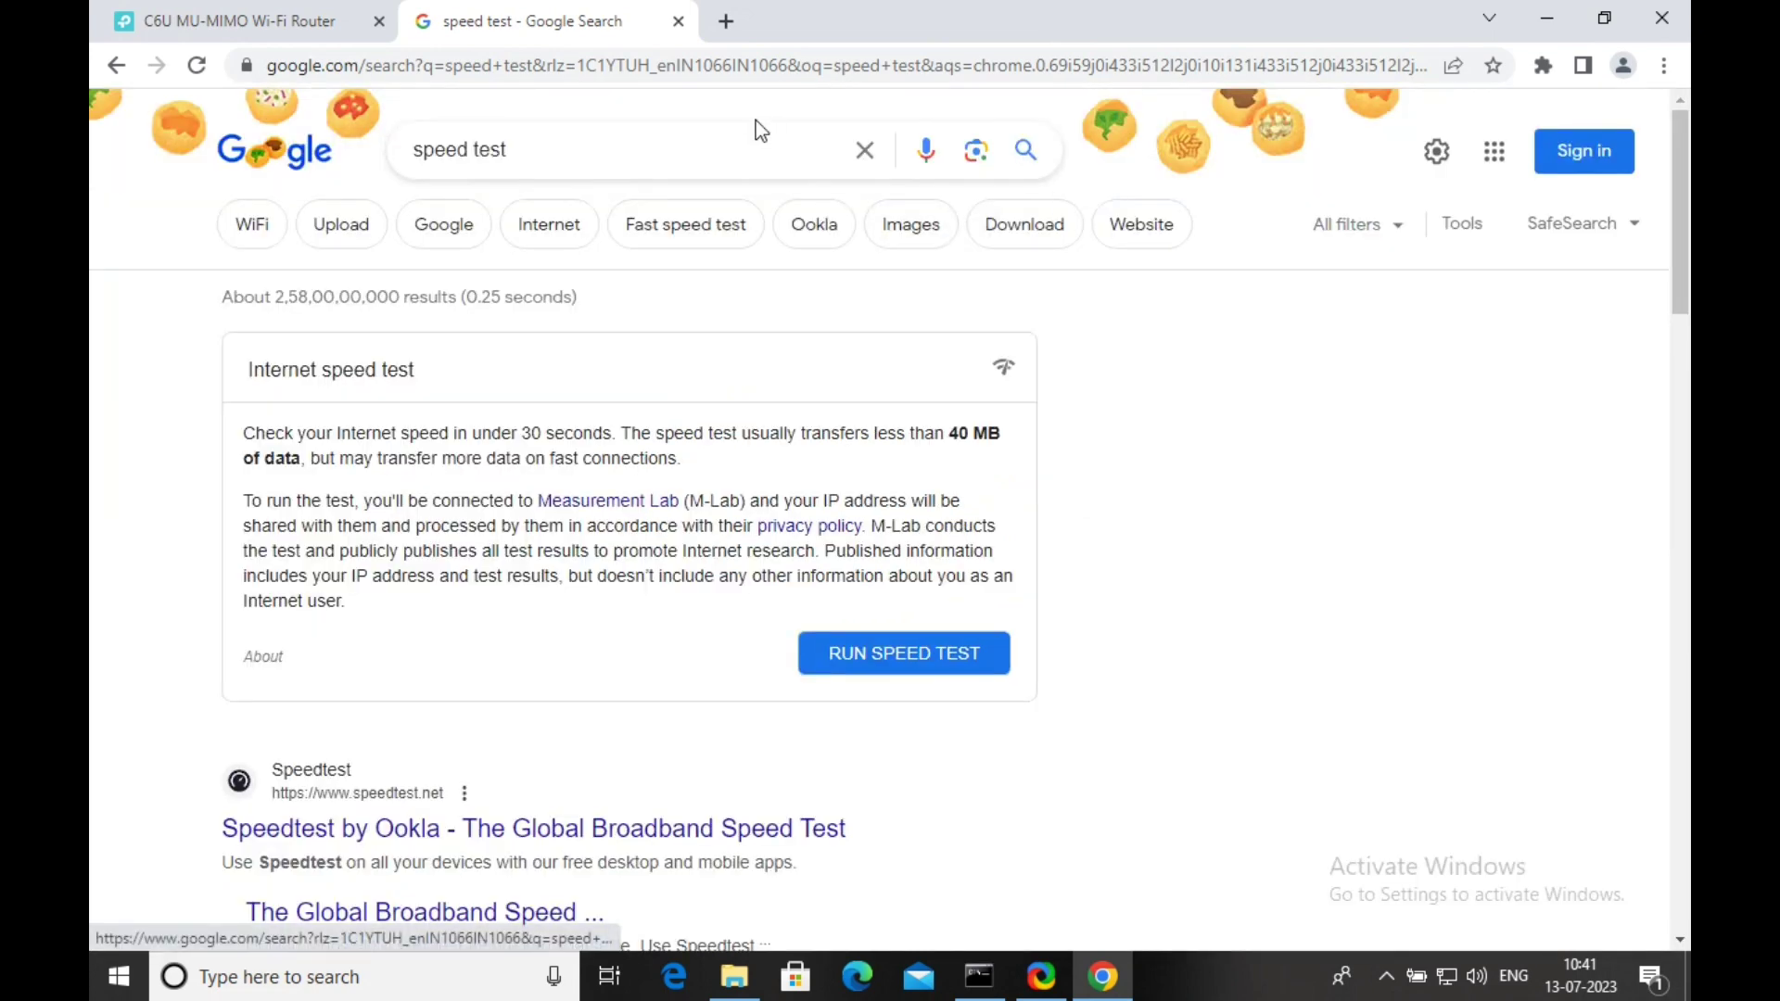
click(288, 24)
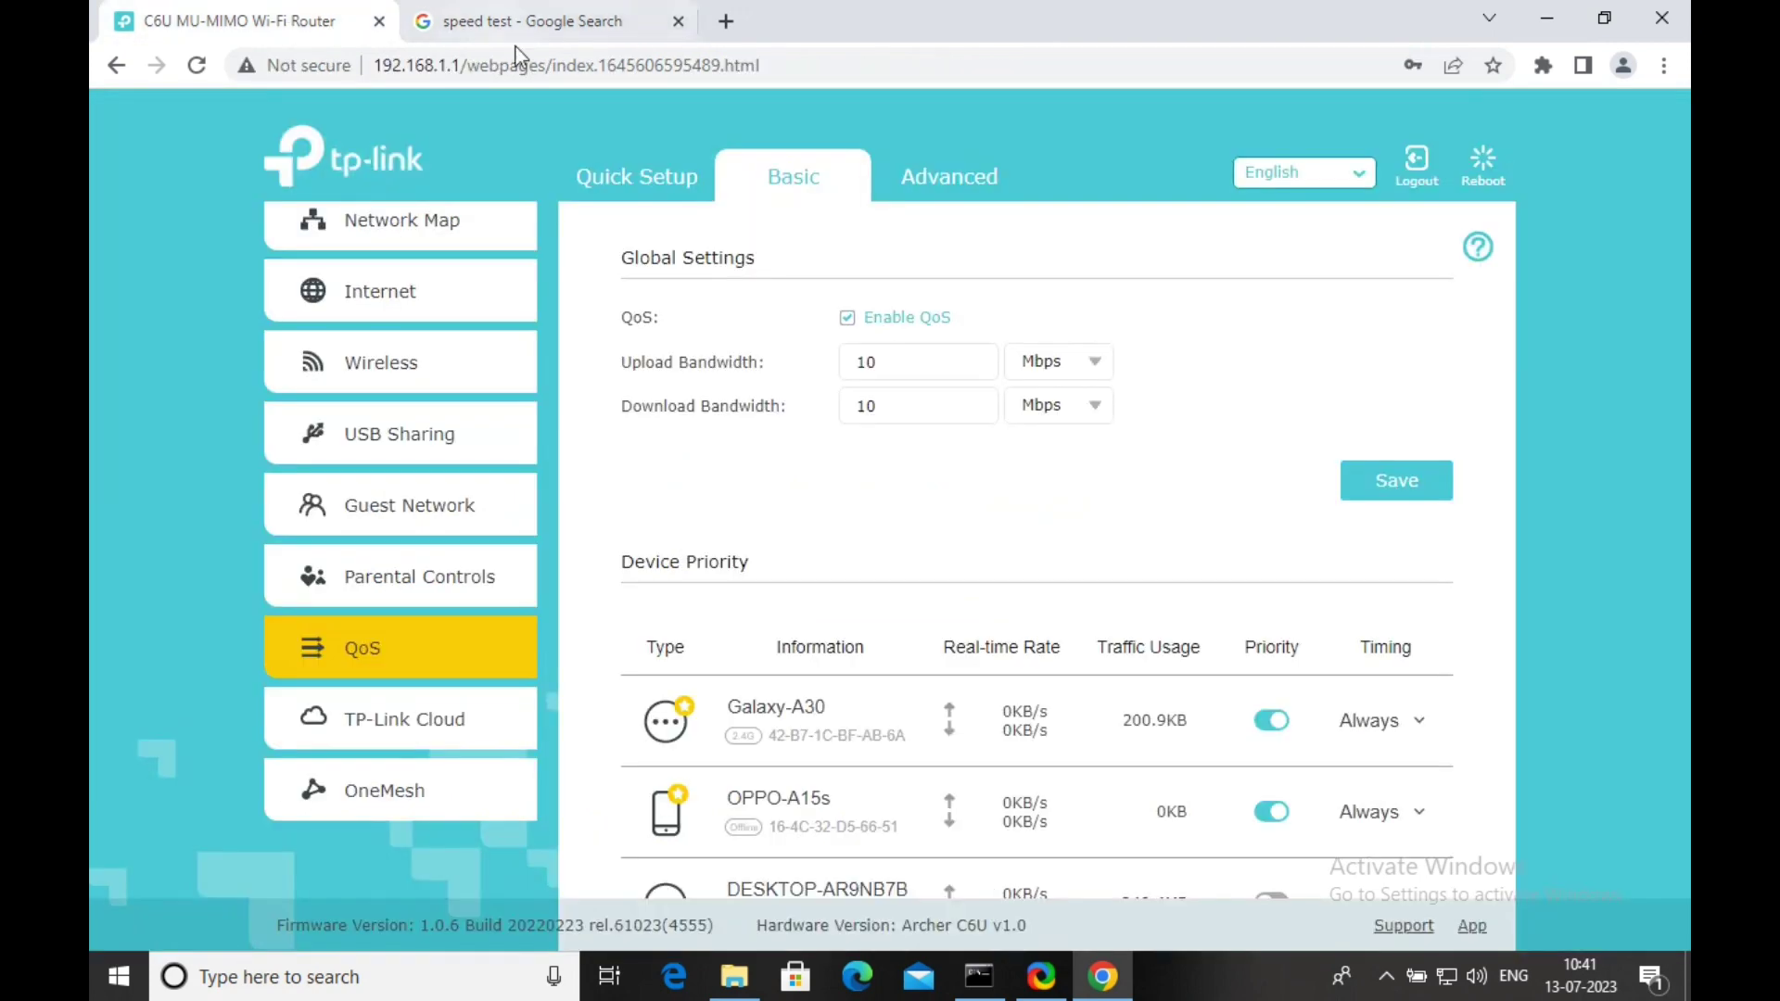